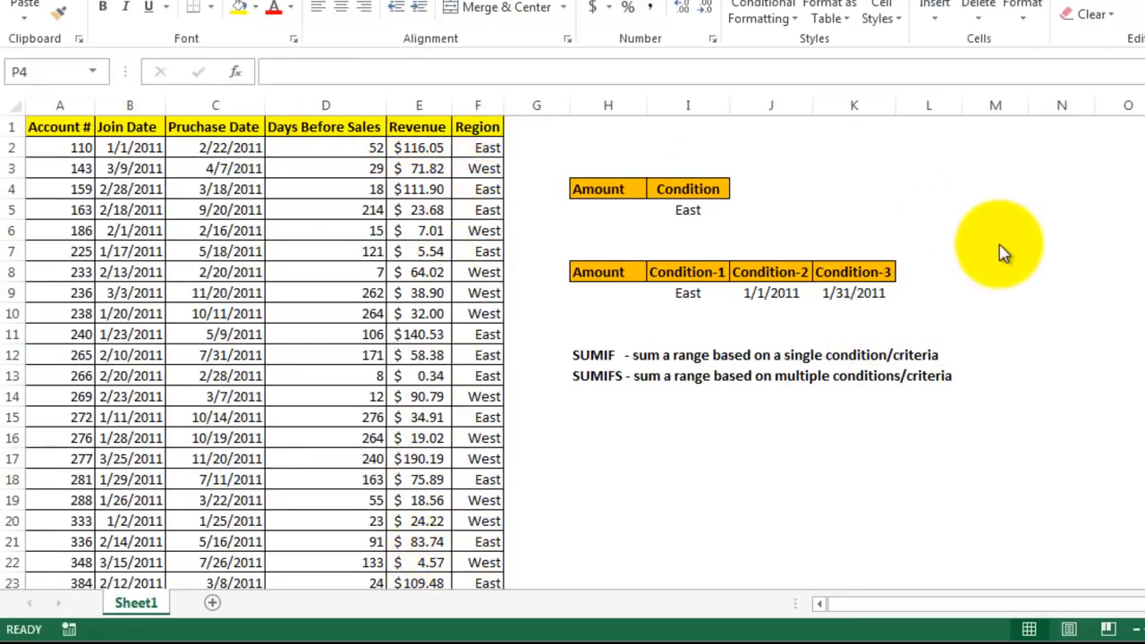
# Start a SUMIF formula in cell H5 with the function arguments dialog and set its range to the Region cells F2:F91
pyautogui.click(597, 209)
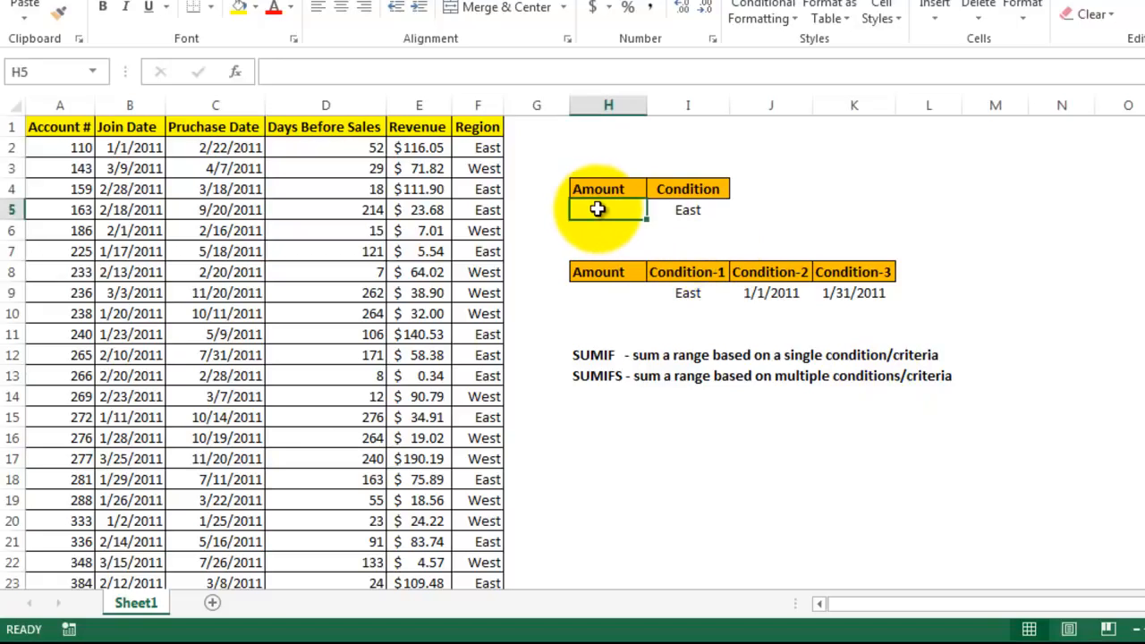
pyautogui.write('=sumif')
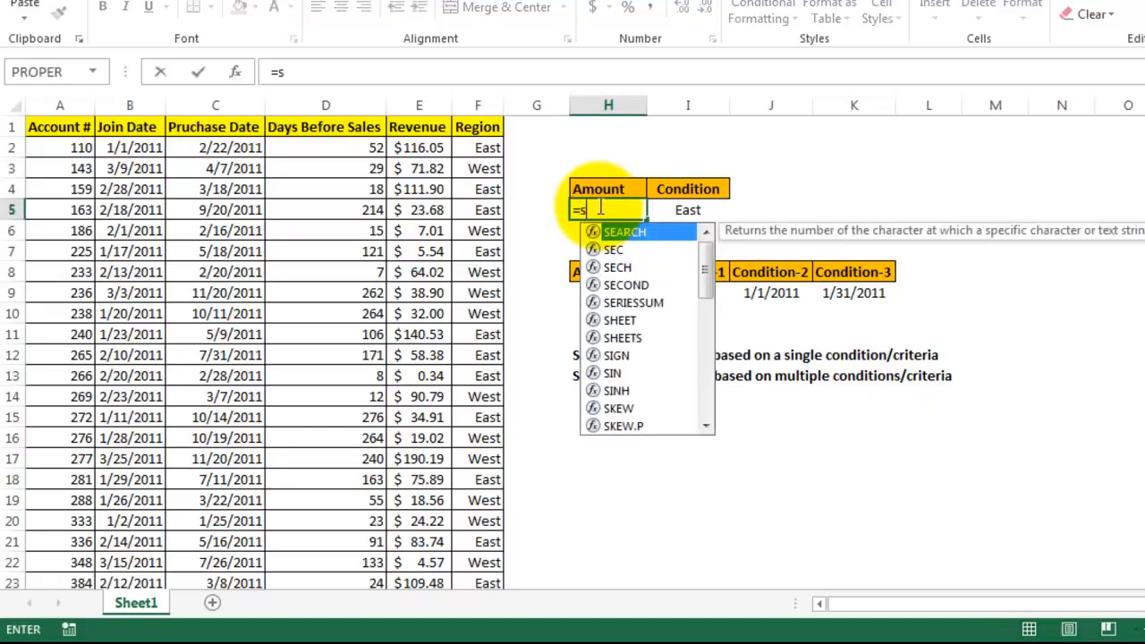
pyautogui.press('Tab')
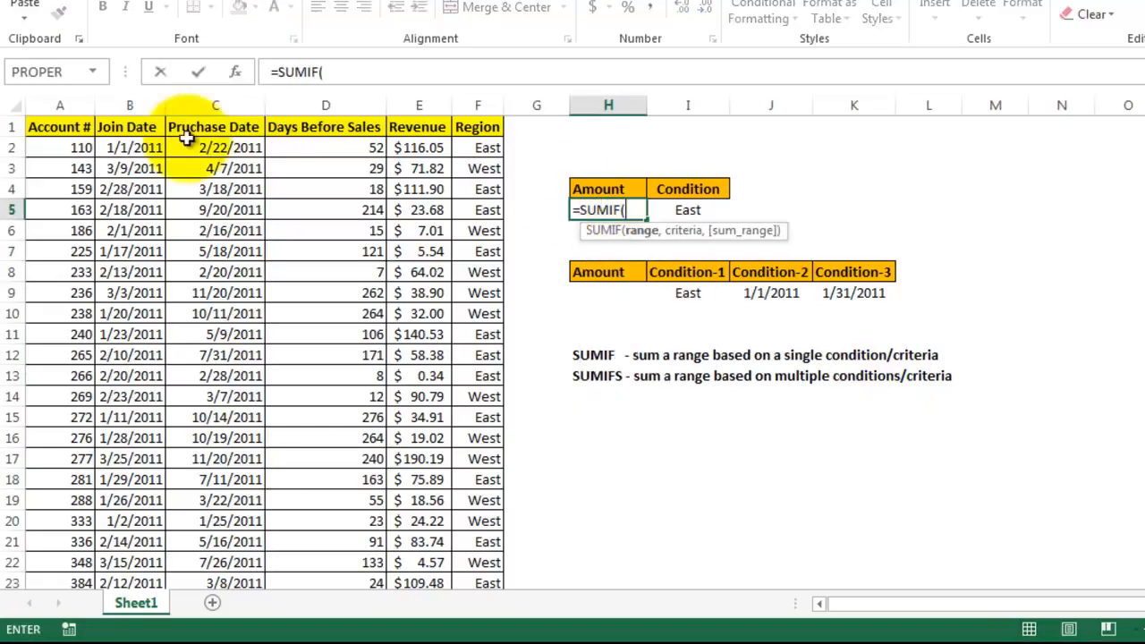
pyautogui.click(234, 74)
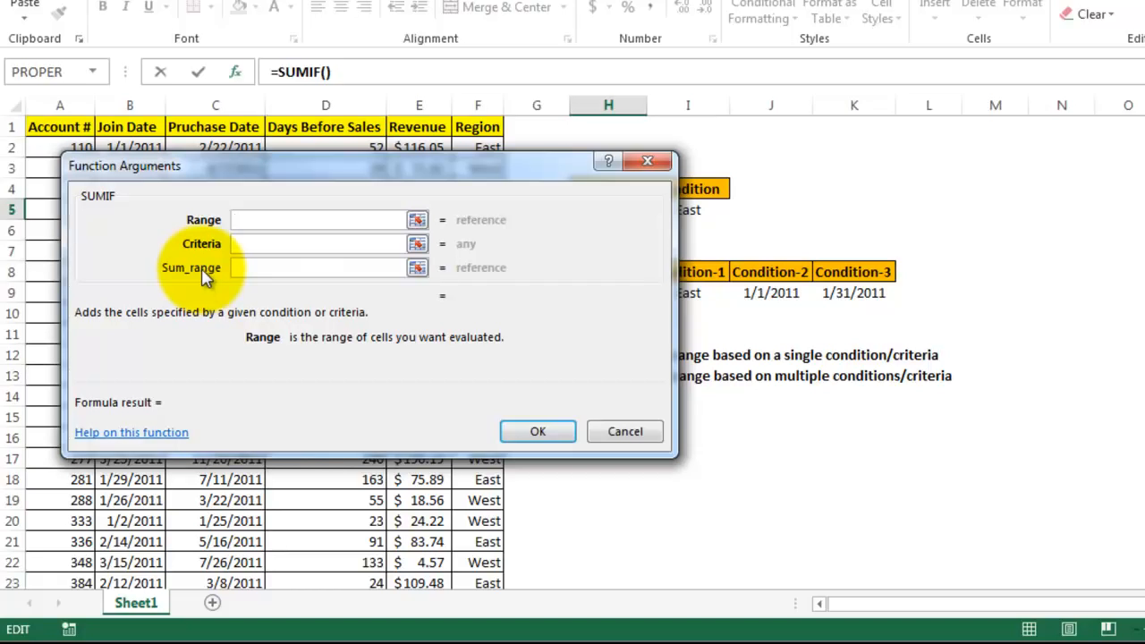
pyautogui.moveTo(320, 161); pyautogui.dragTo(774, 173)
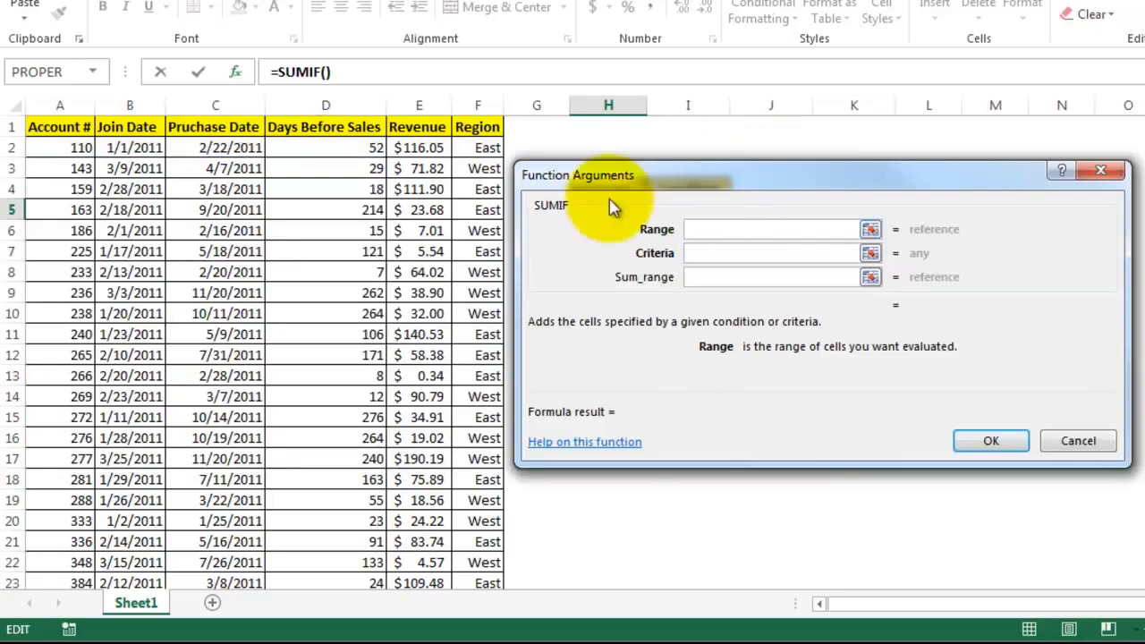
pyautogui.click(495, 150)
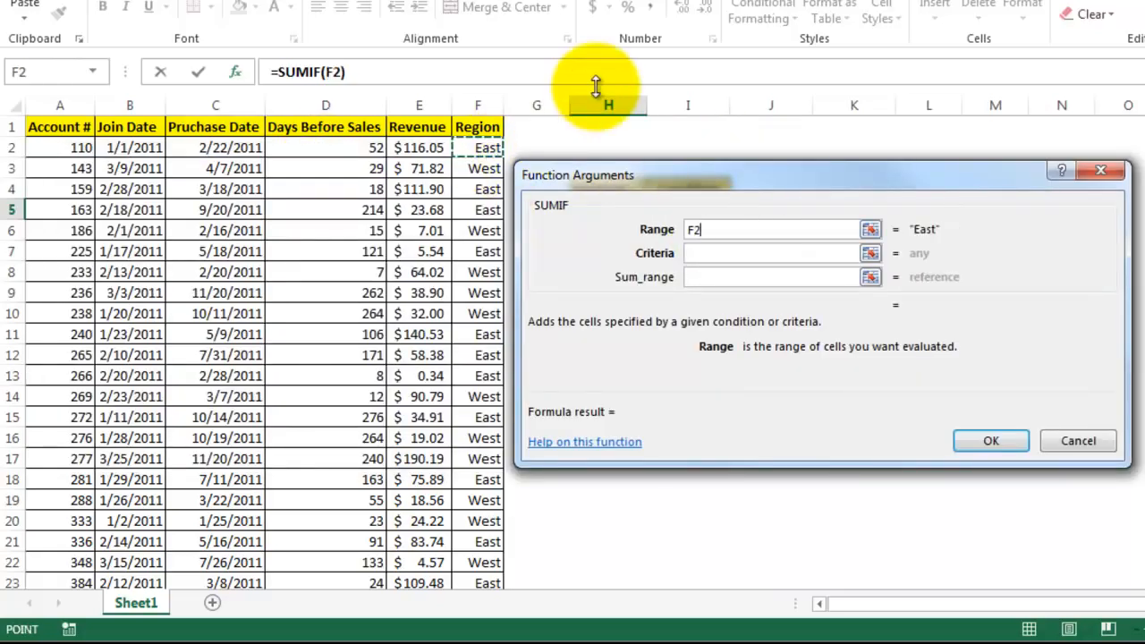
pyautogui.hotkey('ctrl', 'shift', 'Down')
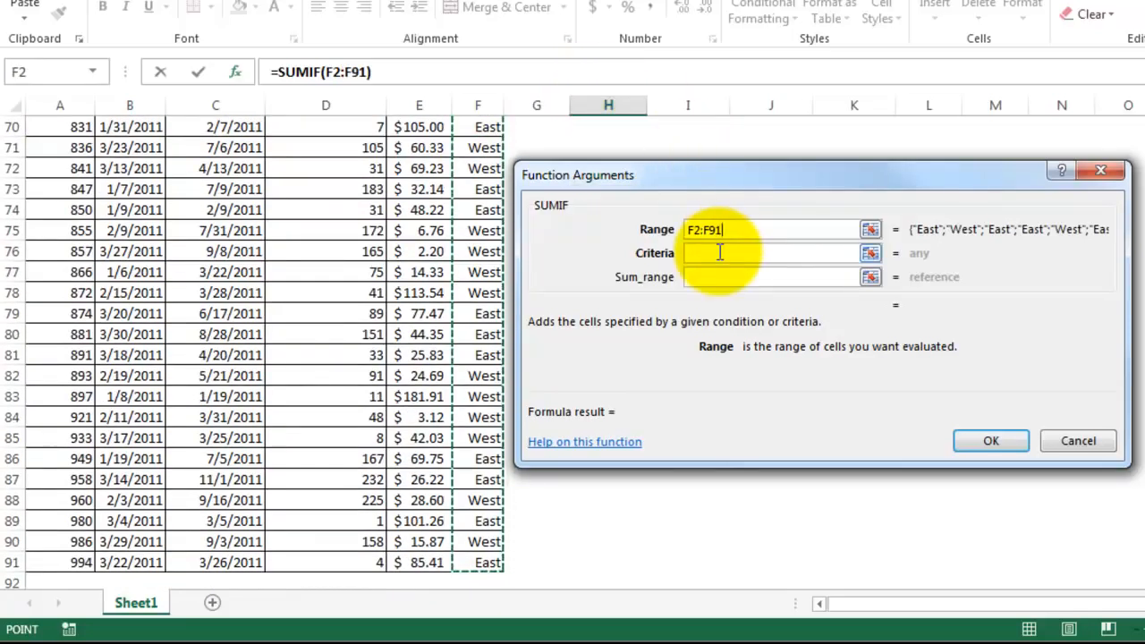
# Set the SUMIF criteria to "East" and the sum range to the Revenue cells E2:E91, completing the formula
pyautogui.click(720, 252)
pyautogui.write('"E')
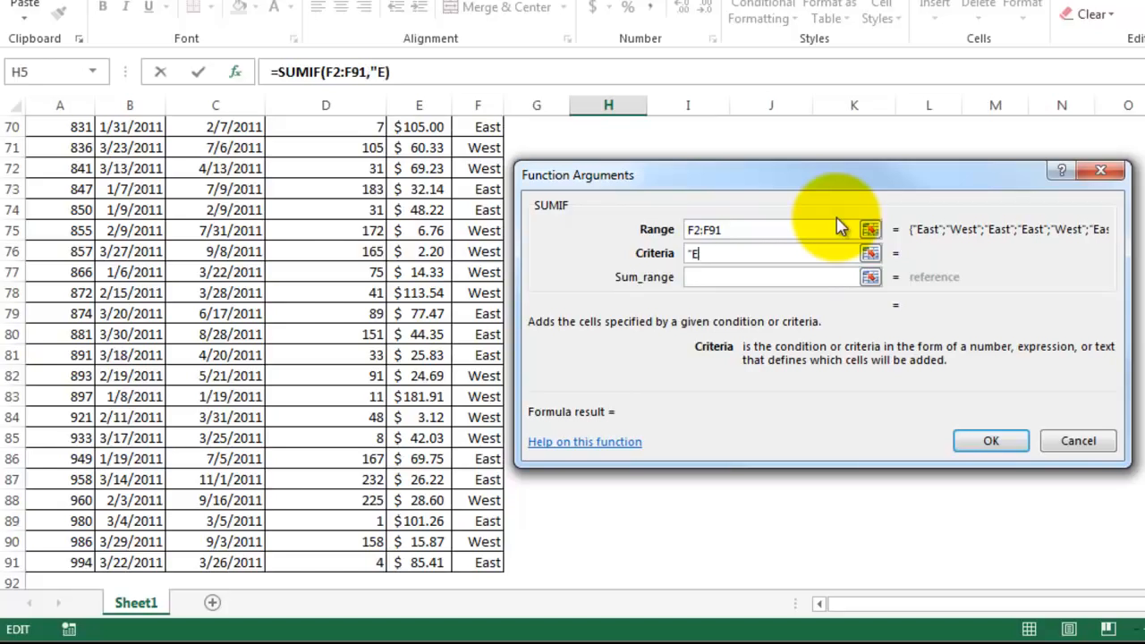
pyautogui.write('ast"')
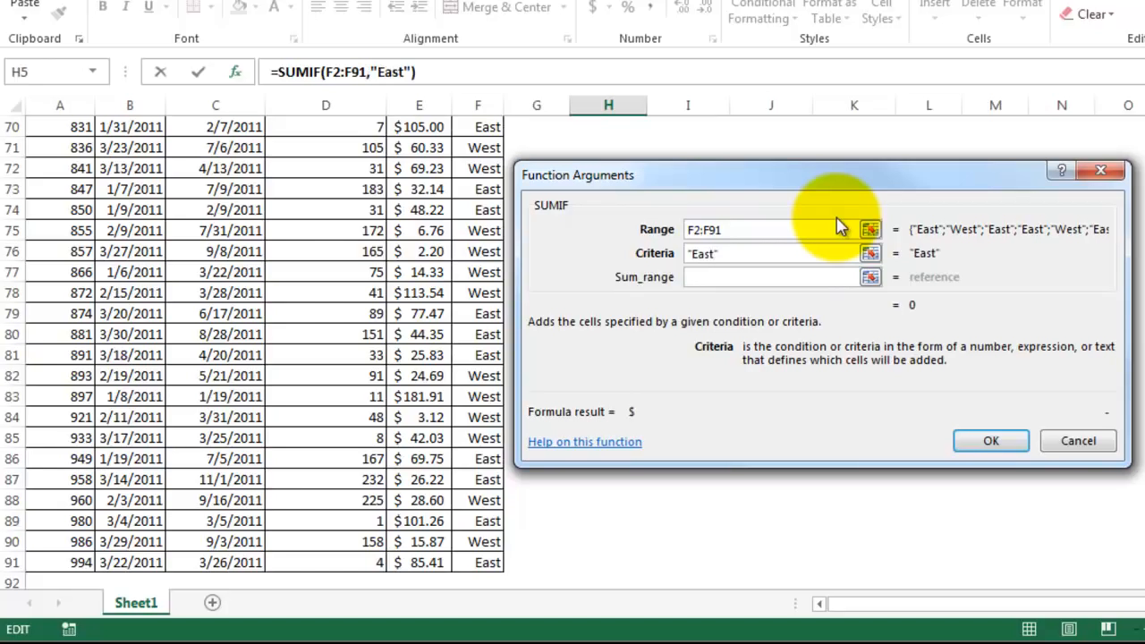
pyautogui.click(747, 279)
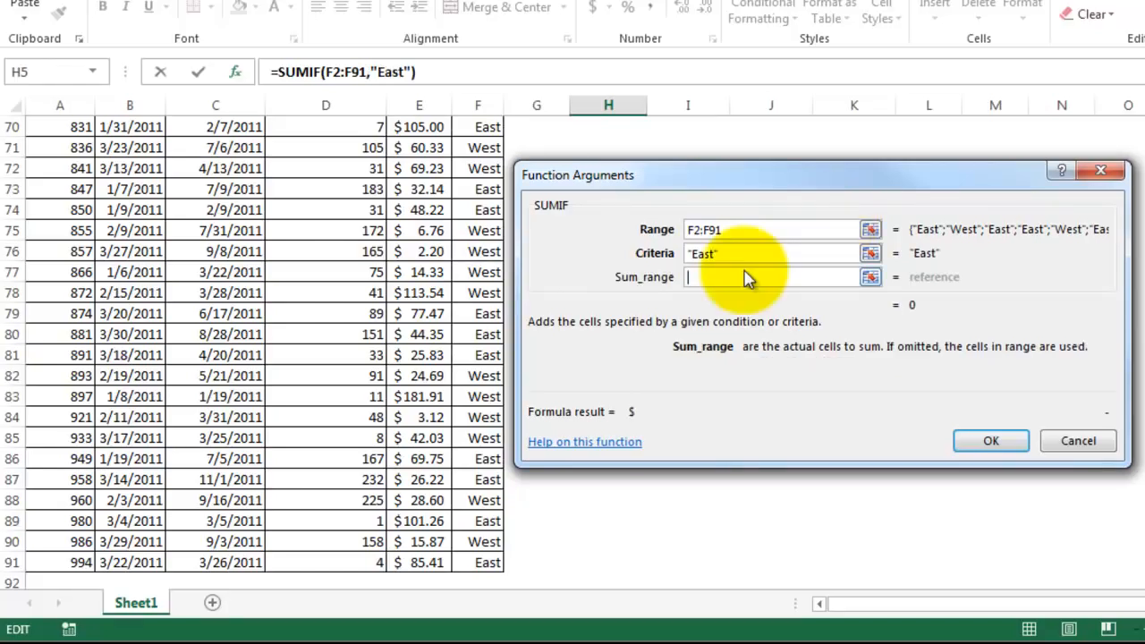
pyautogui.click(423, 564)
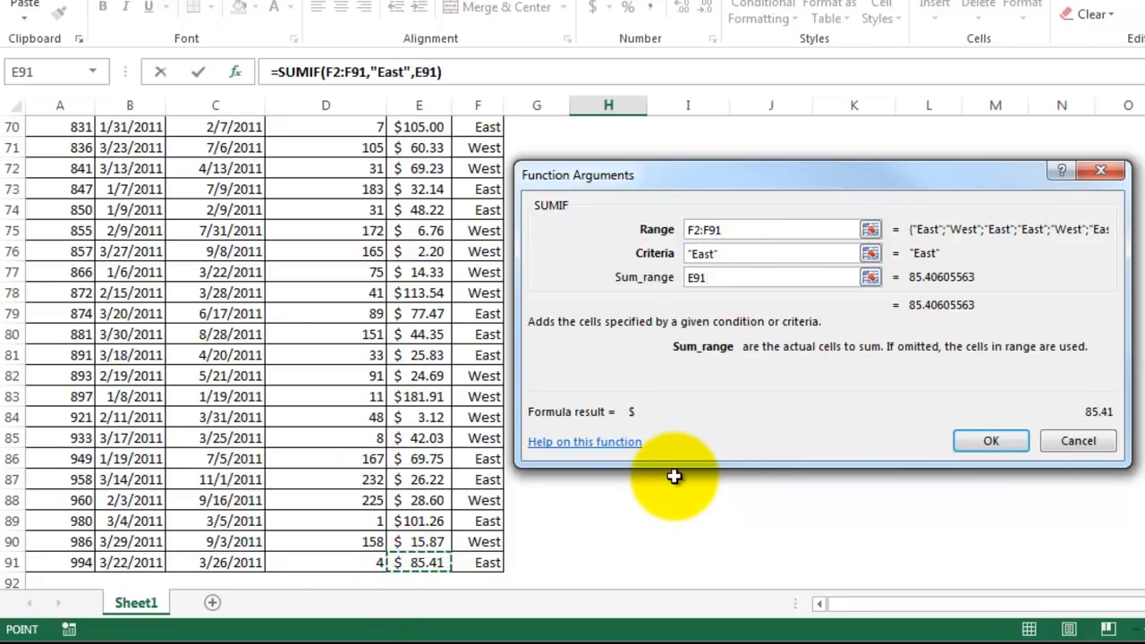
pyautogui.hotkey('ctrl', 'shift', 'Up')
pyautogui.hotkey('shift', 'Down')
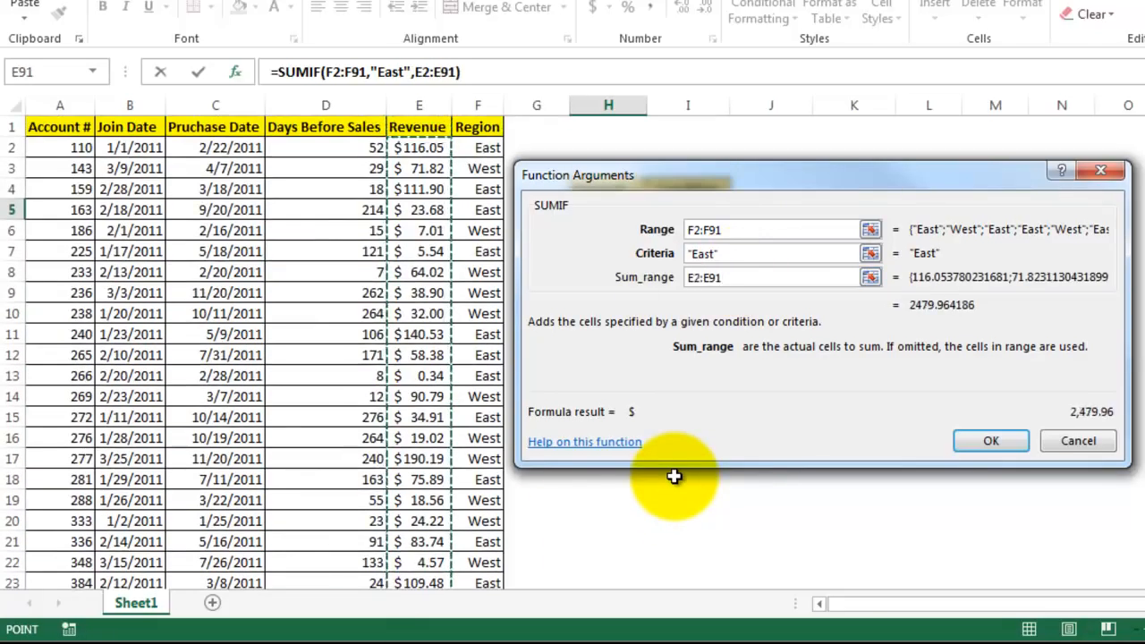
pyautogui.click(993, 441)
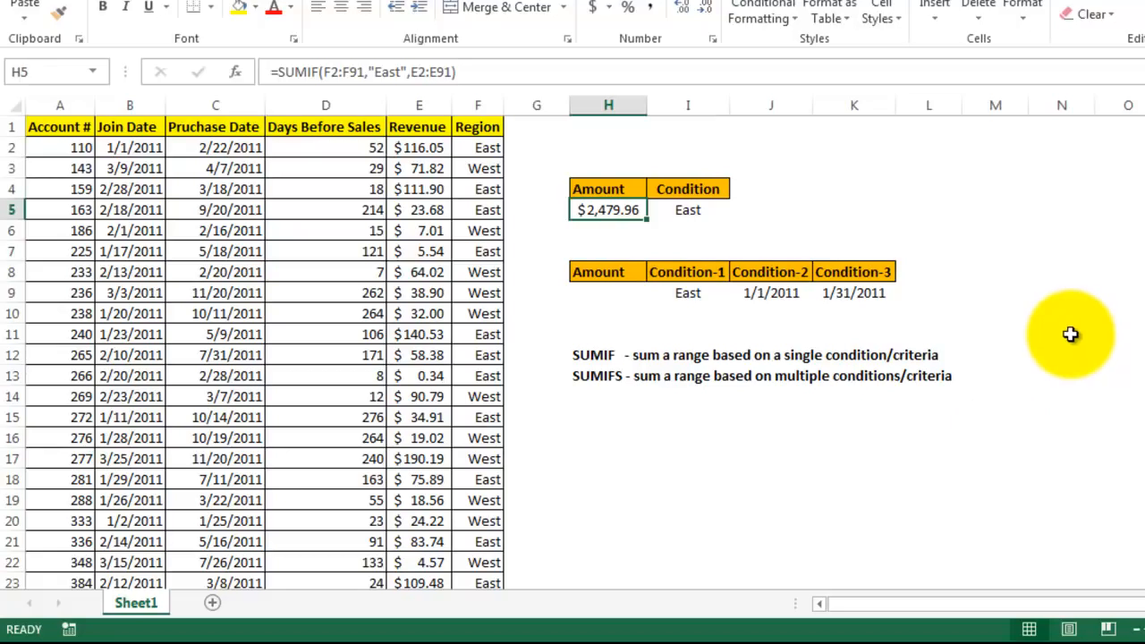
# Start a SUMIFS formula in cell H9 with the function arguments dialog and set its sum range to the Revenue cells E2:E91
pyautogui.click(628, 290)
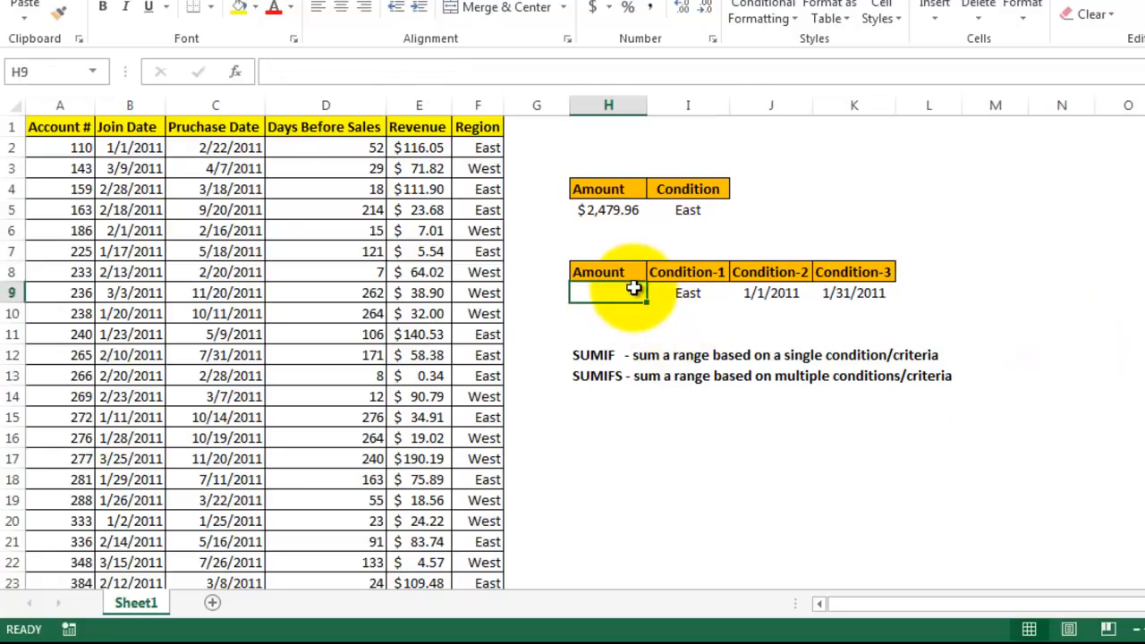
pyautogui.write('=su')
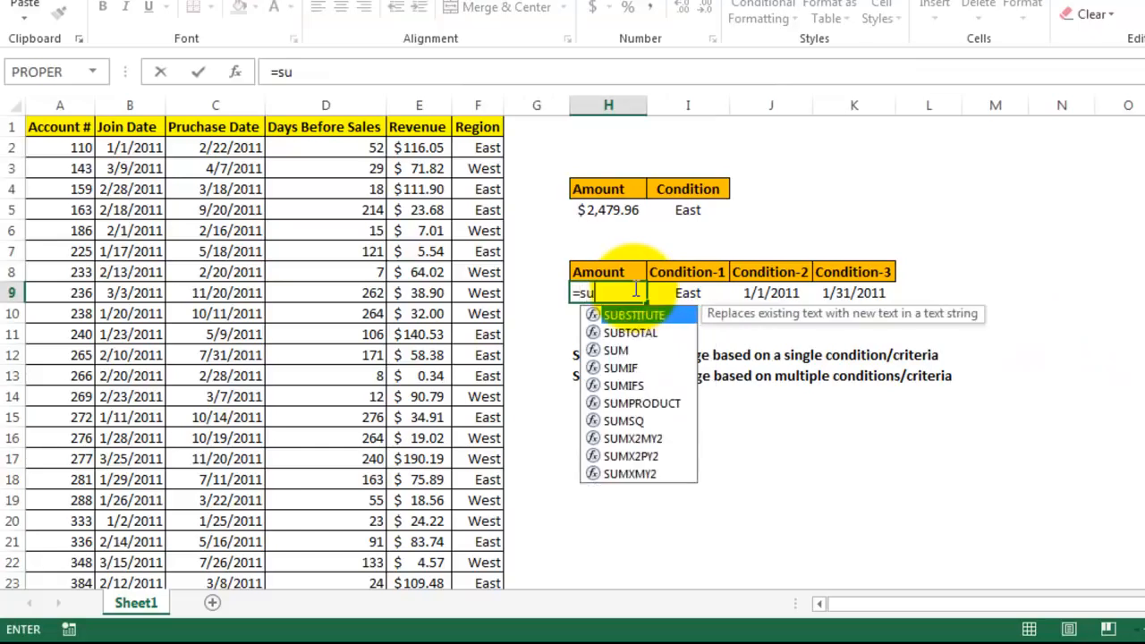
pyautogui.write('mif')
pyautogui.press('Down')
pyautogui.press('Tab')
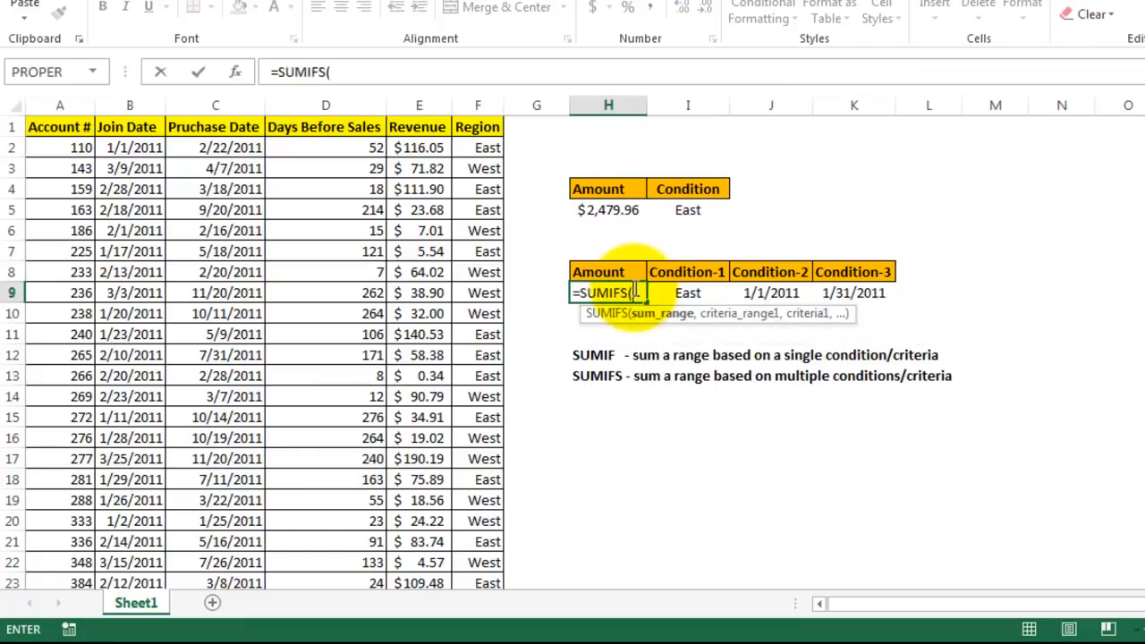
pyautogui.click(236, 71)
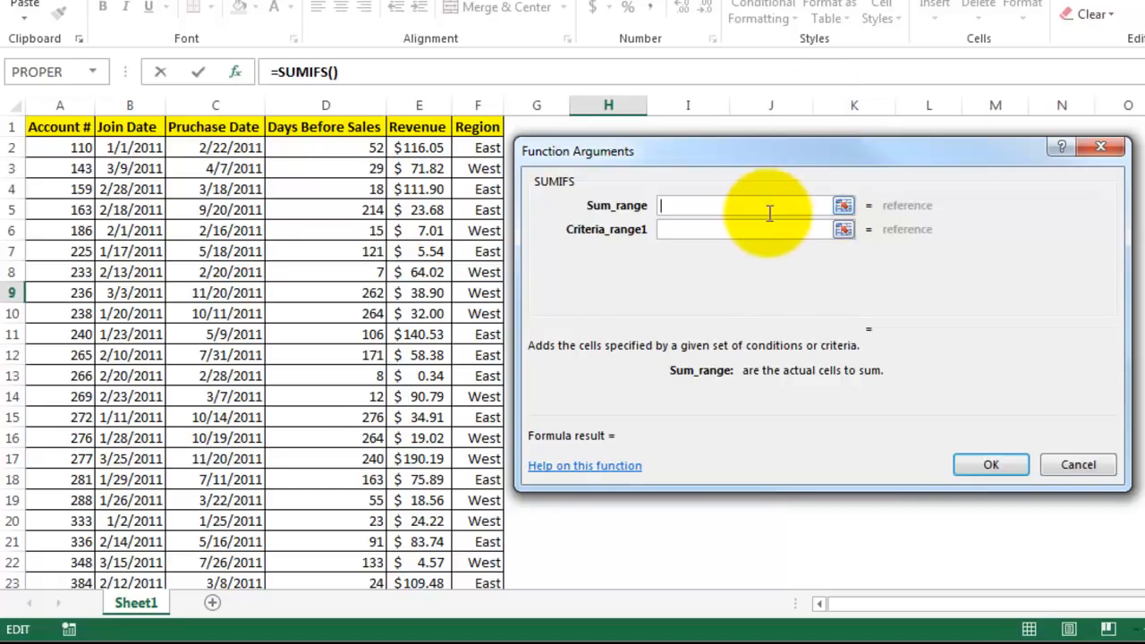
pyautogui.click(441, 152)
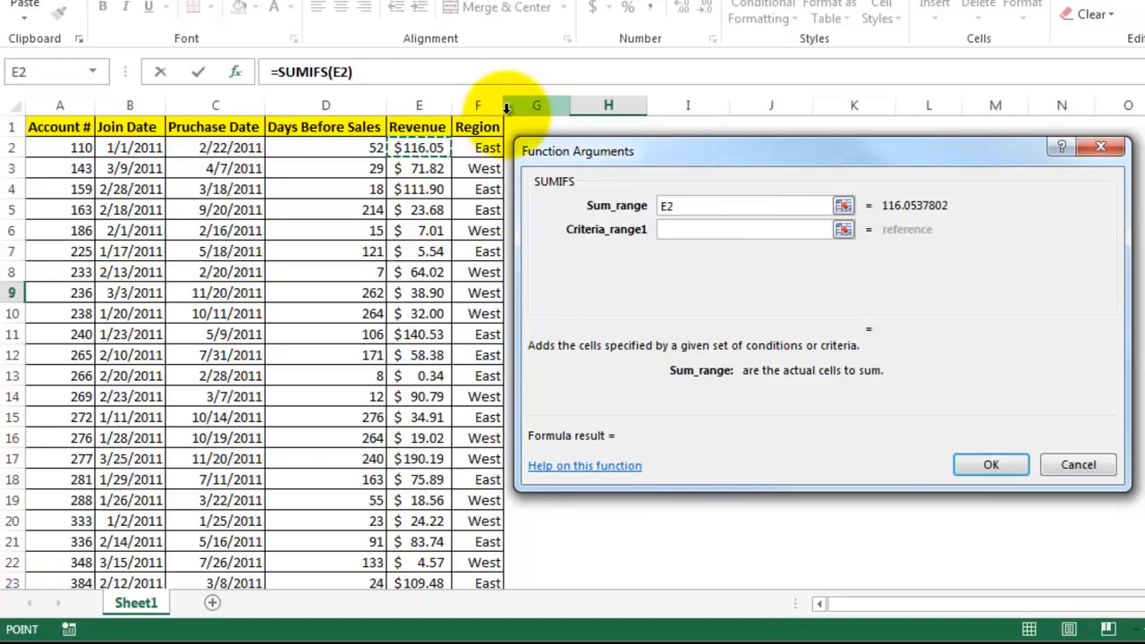
pyautogui.hotkey('ctrl', 'shift', 'Down')
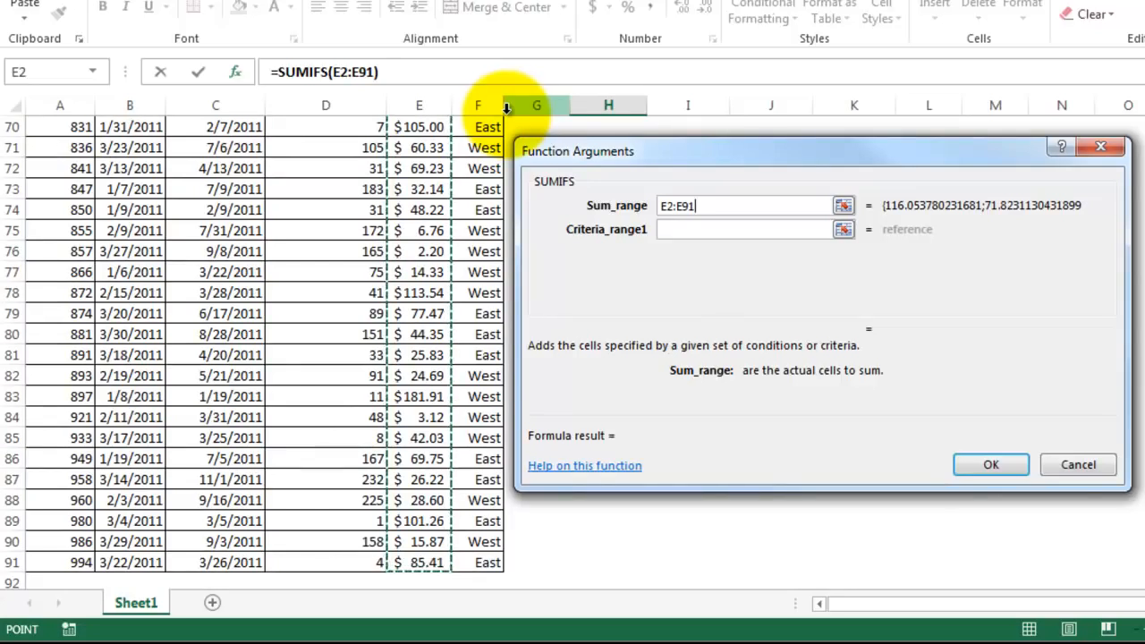
# Set the first SUMIFS criteria range to the Region cells F2:F91 and its criterion to "East"
pyautogui.click(726, 230)
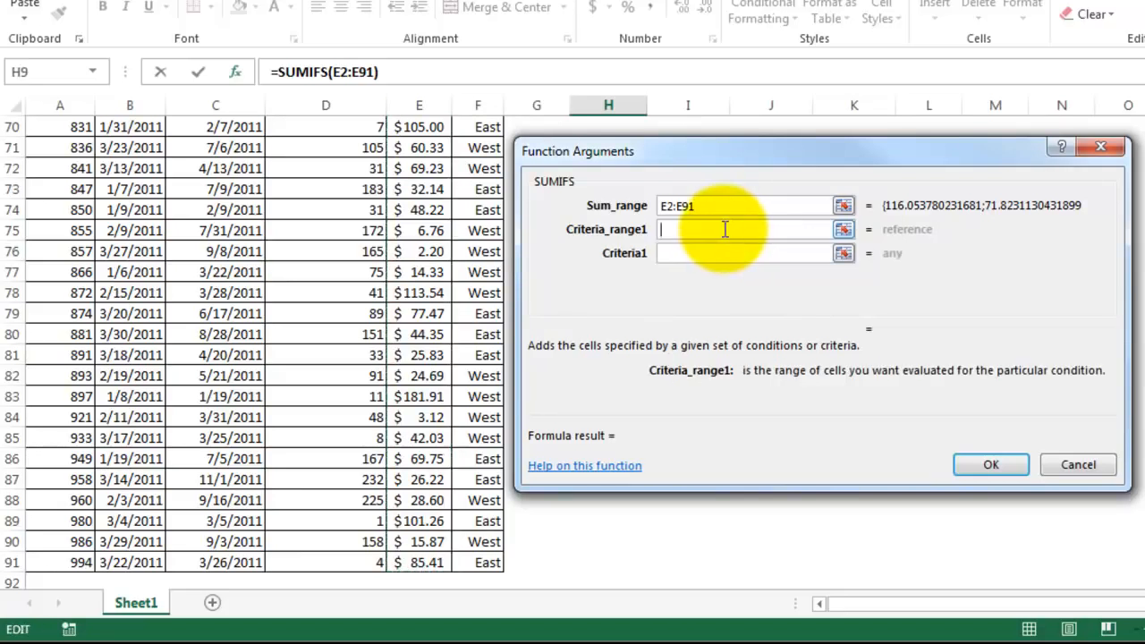
pyautogui.click(495, 561)
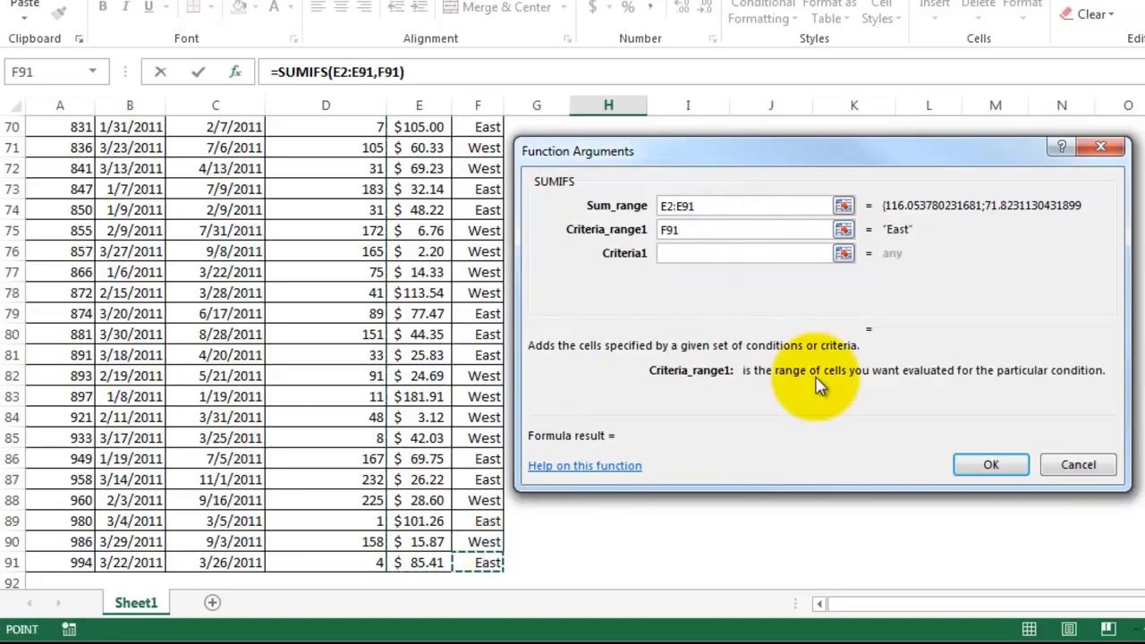
pyautogui.hotkey('ctrl', 'shift', 'Up')
pyautogui.hotkey('shift', 'Down')
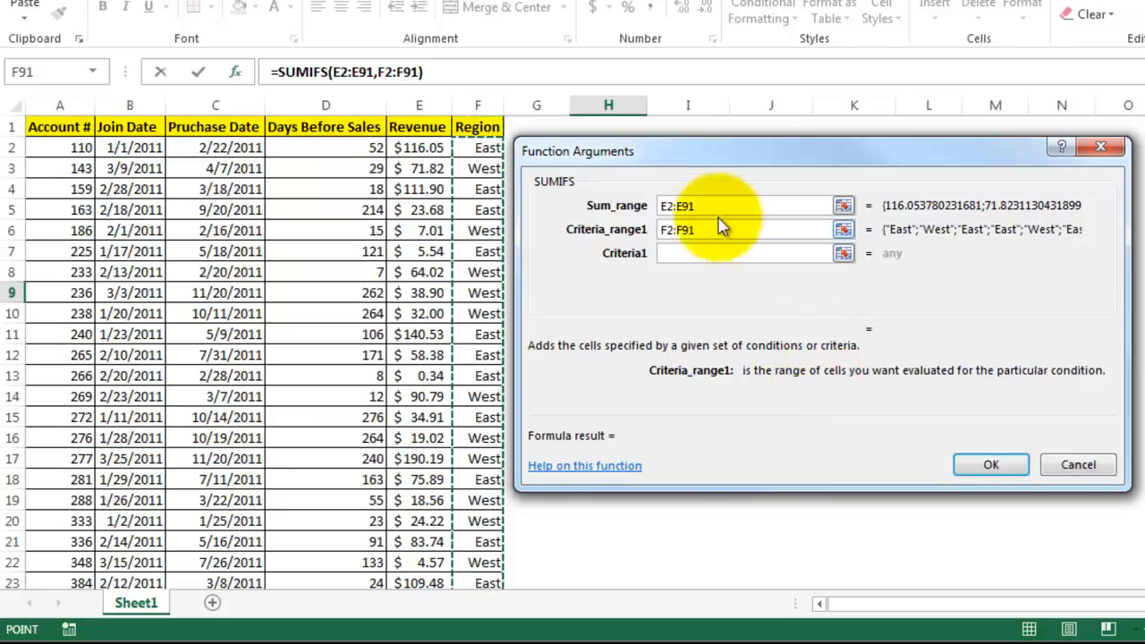
pyautogui.click(703, 252)
pyautogui.write('"East')
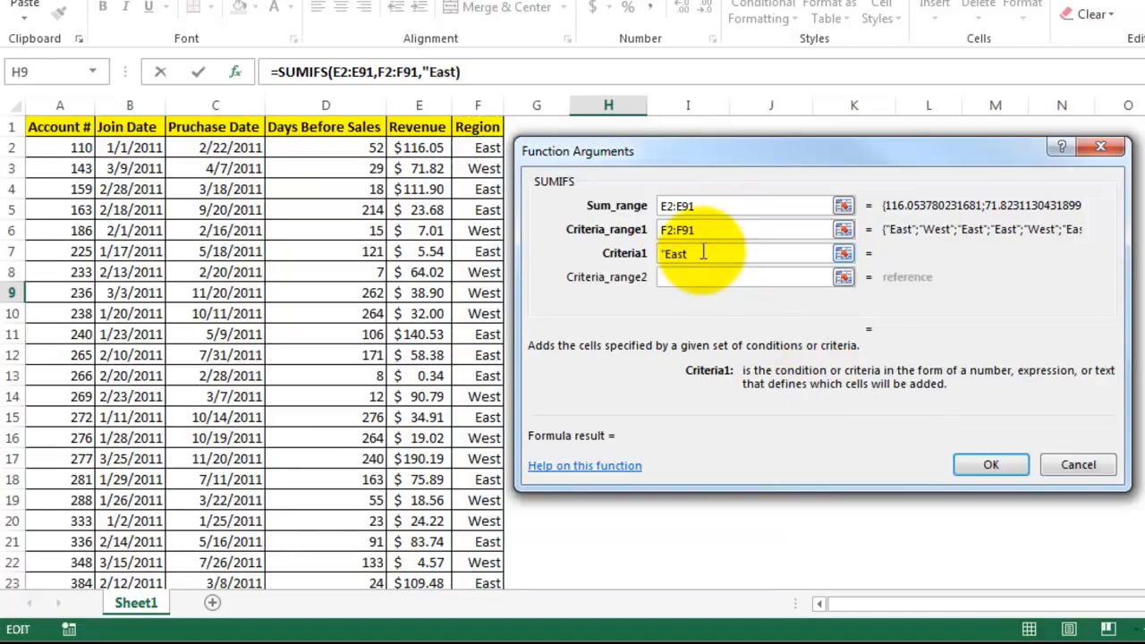
pyautogui.write('"')
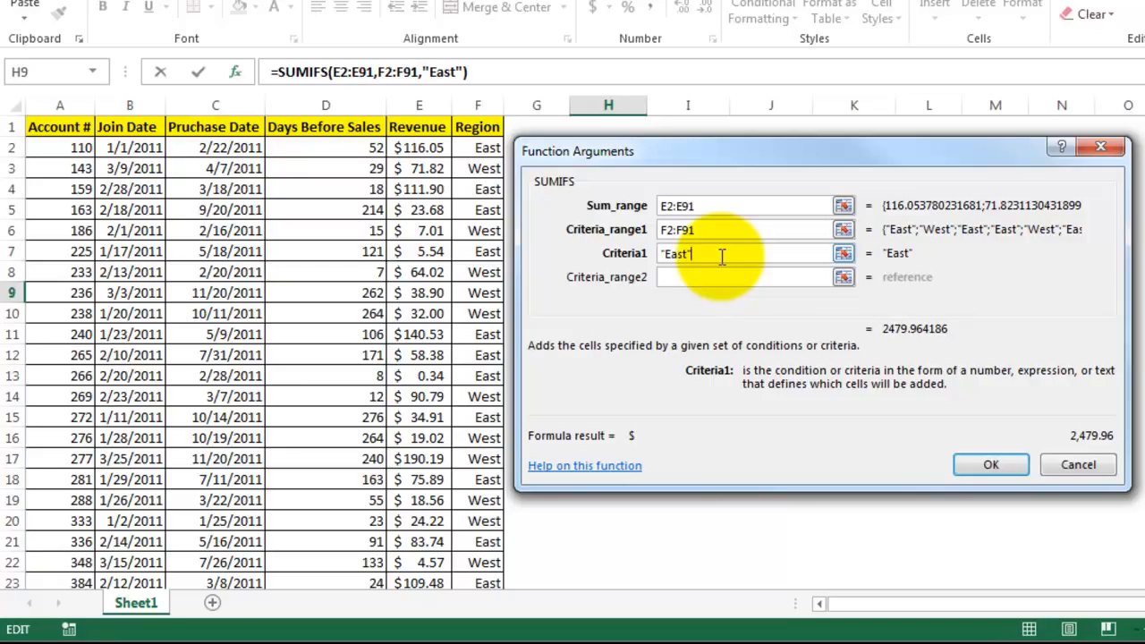
# Set the second SUMIFS criteria range to the Join Date cells B2:B91 and its criterion to ">="&J9
pyautogui.click(689, 276)
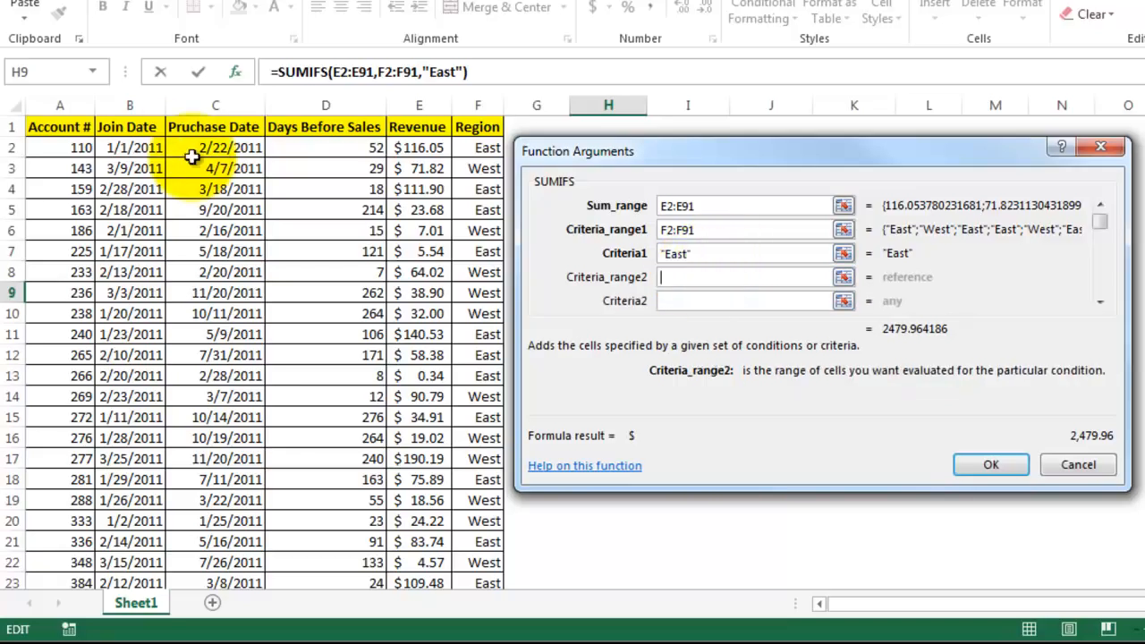
pyautogui.click(147, 147)
pyautogui.hotkey('ctrl', 'shift', 'Down')
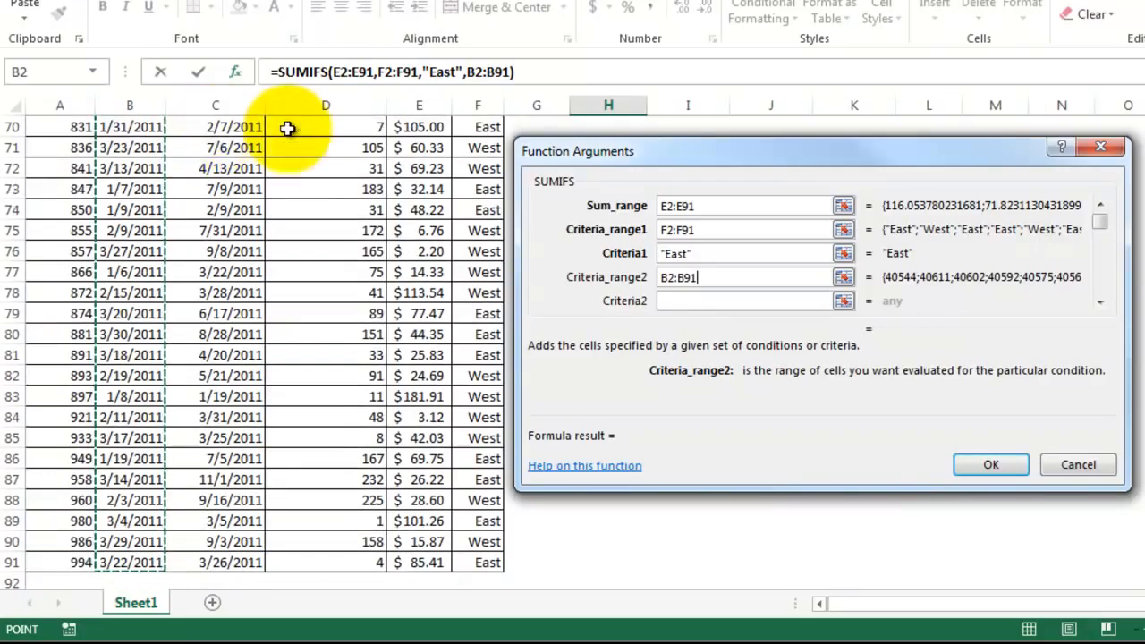
pyautogui.click(671, 301)
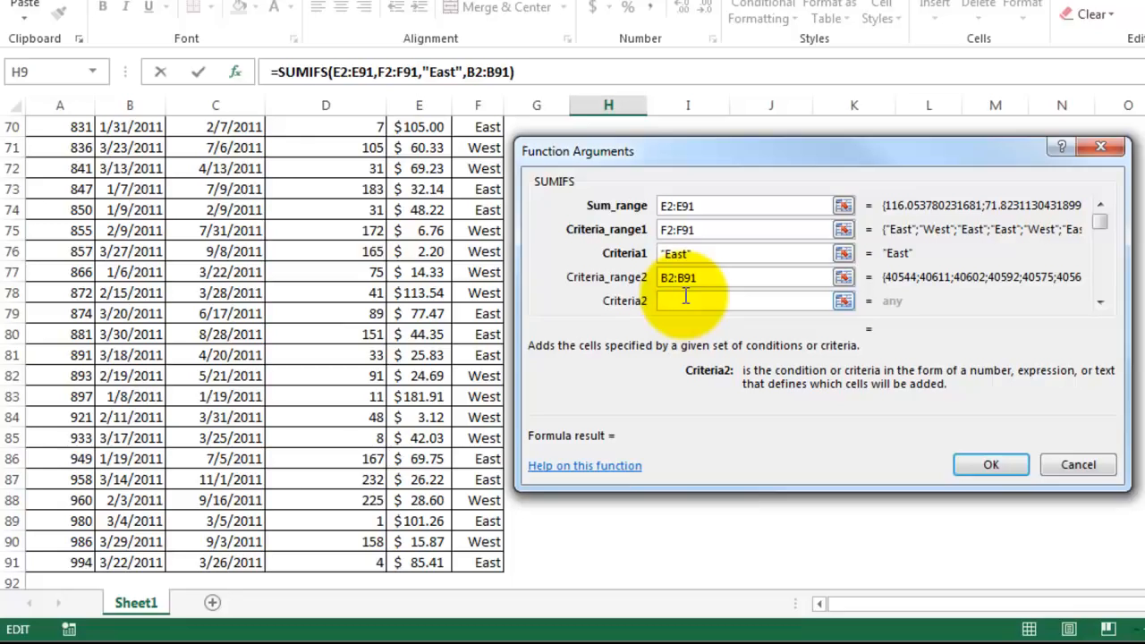
pyautogui.write('">="')
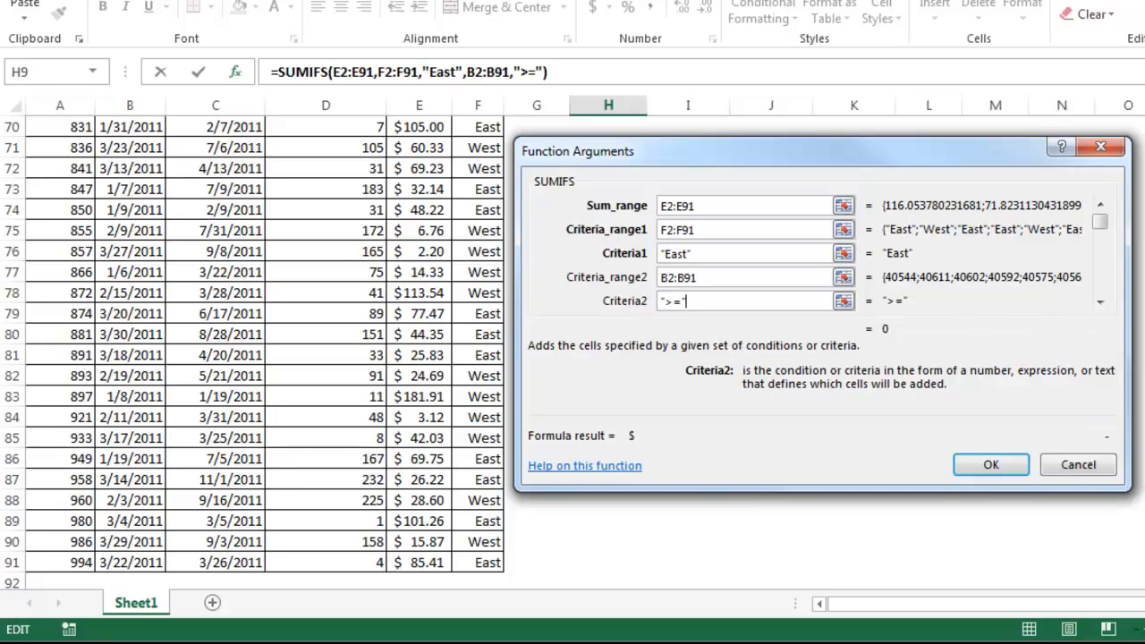
pyautogui.scroll(20, 254, 352)
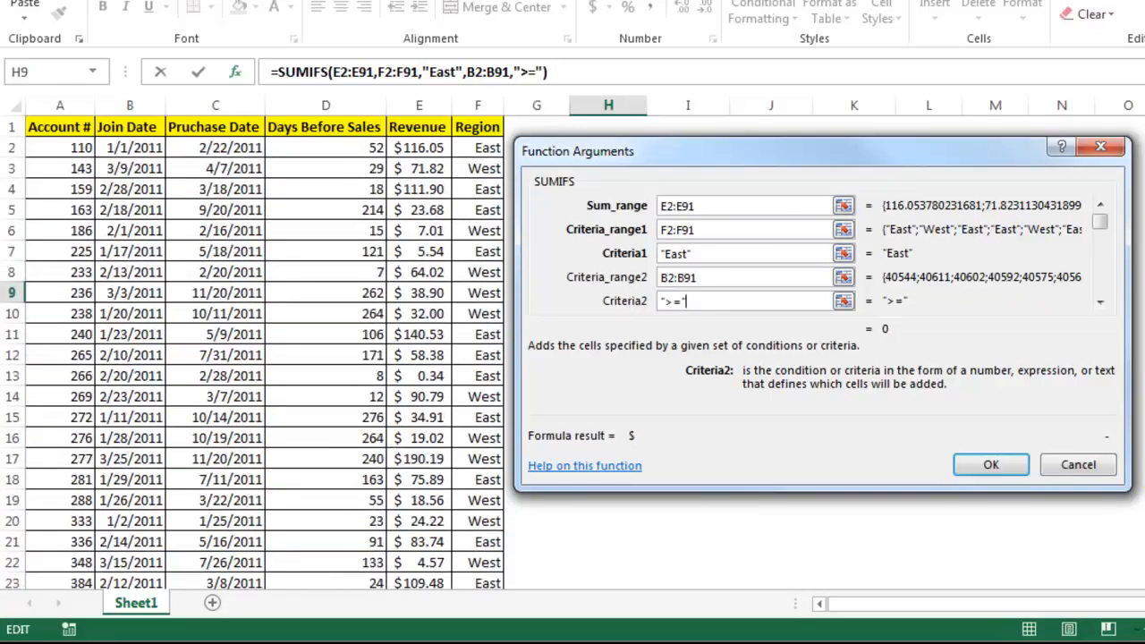
pyautogui.moveTo(1073, 224); pyautogui.dragTo(590, 115)
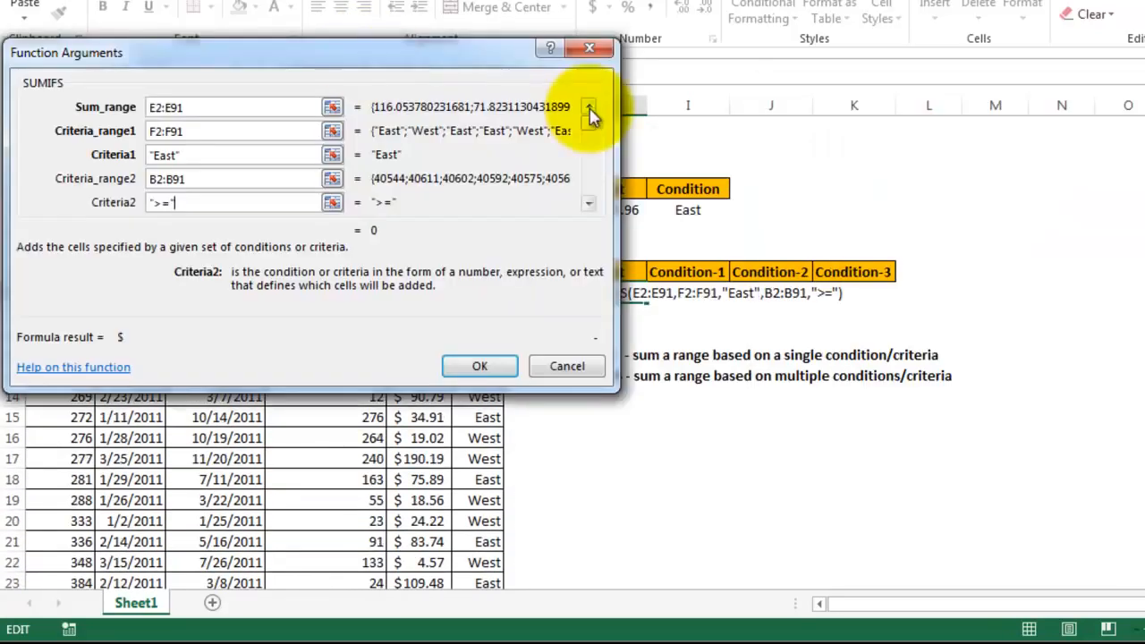
pyautogui.moveTo(256, 51); pyautogui.dragTo(297, 46)
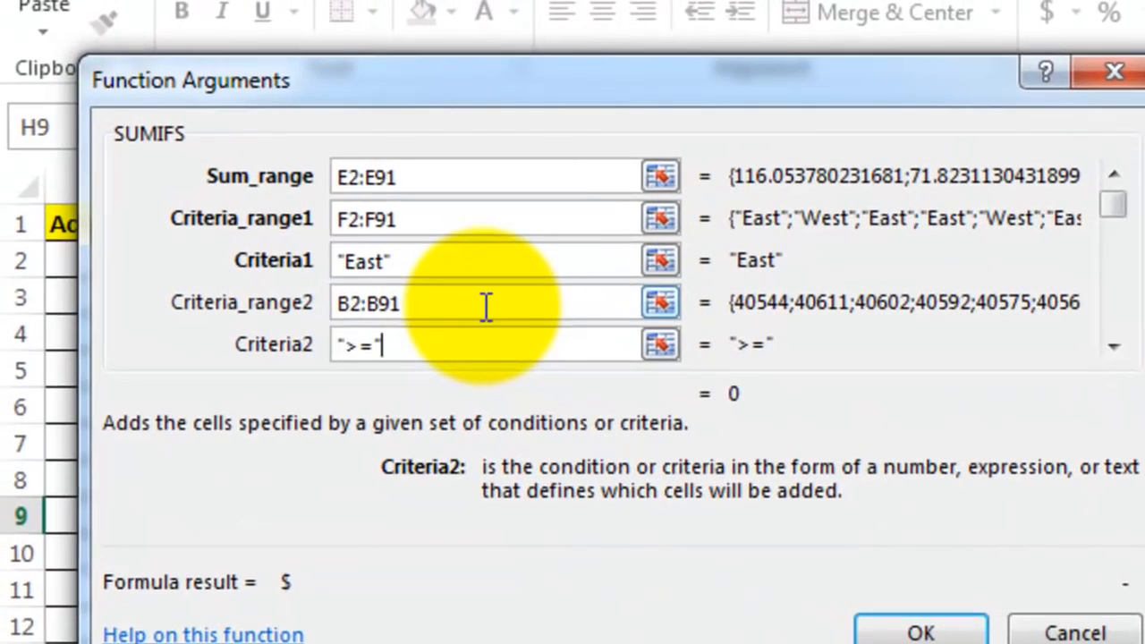
pyautogui.write('&')
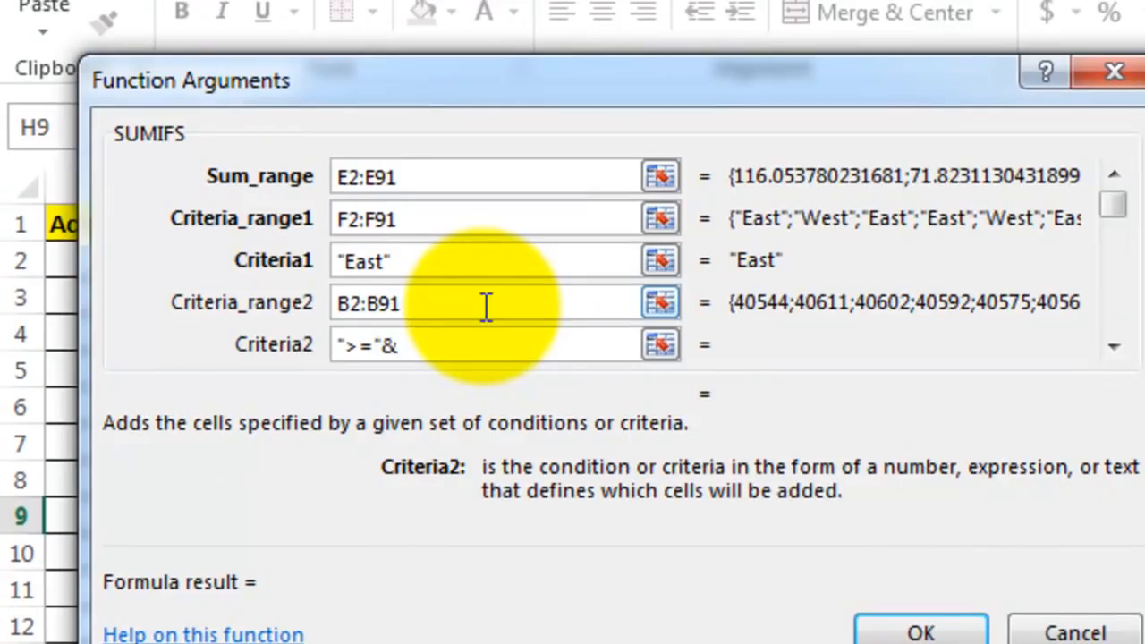
pyautogui.write('J9')
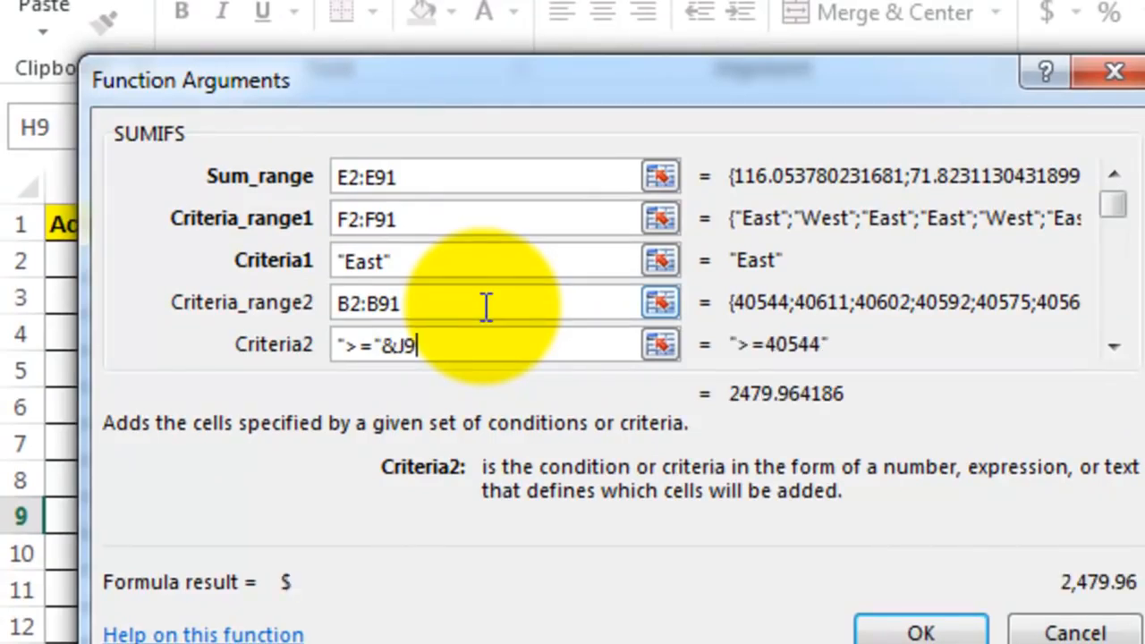
# Set the third SUMIFS criteria range to the Join Date cells B2:B91
pyautogui.click(1114, 344)
pyautogui.click(391, 302)
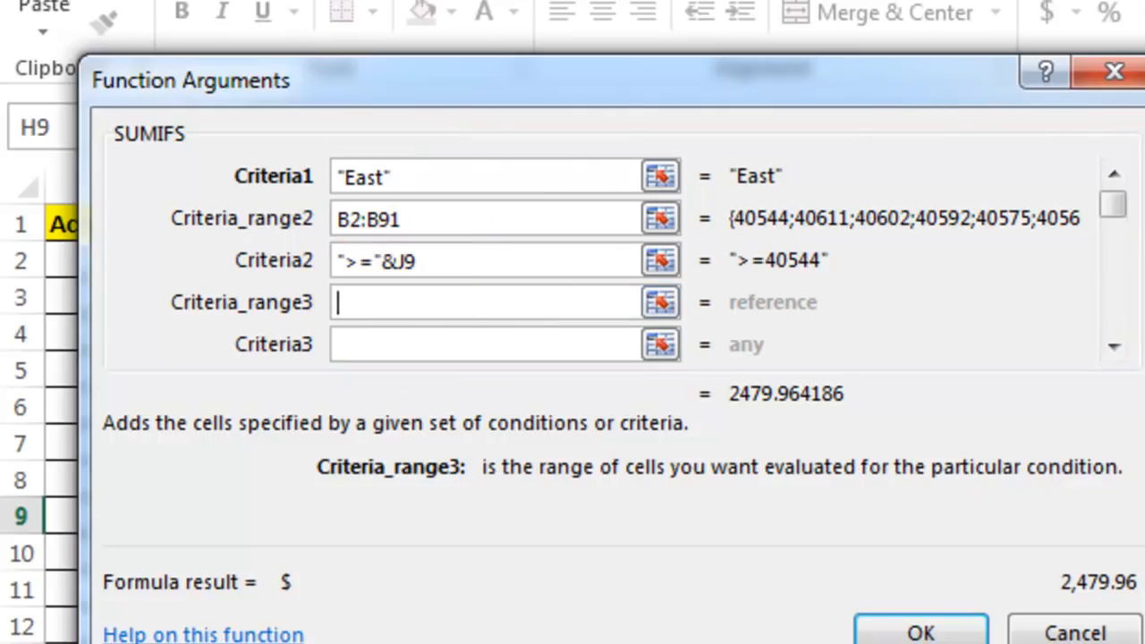
pyautogui.moveTo(548, 83); pyautogui.dragTo(1120, 130)
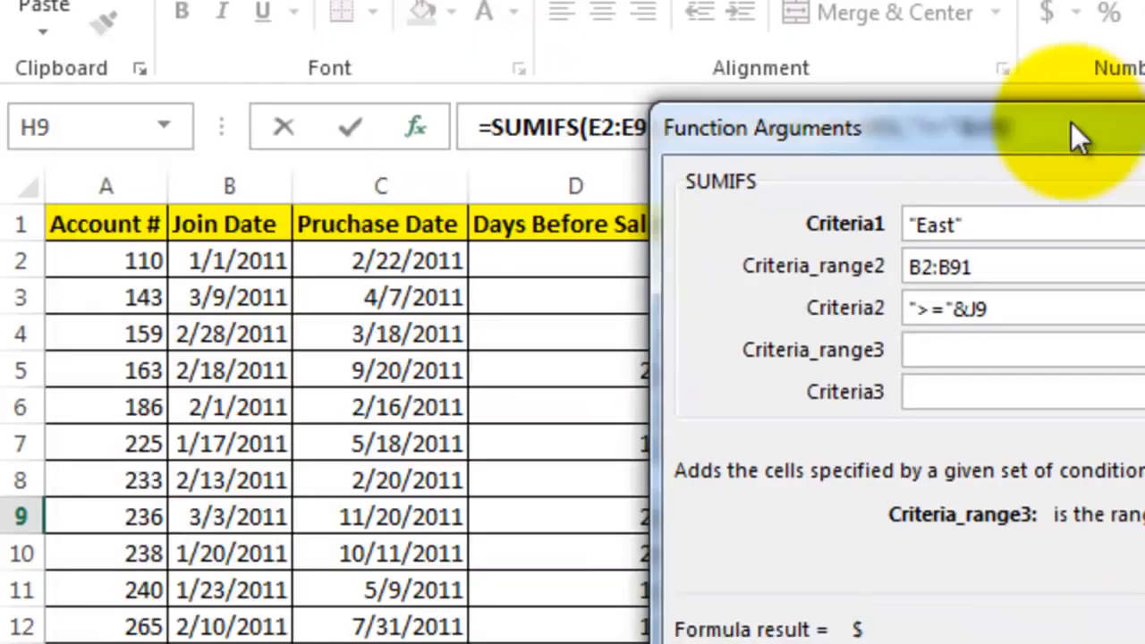
pyautogui.click(255, 260)
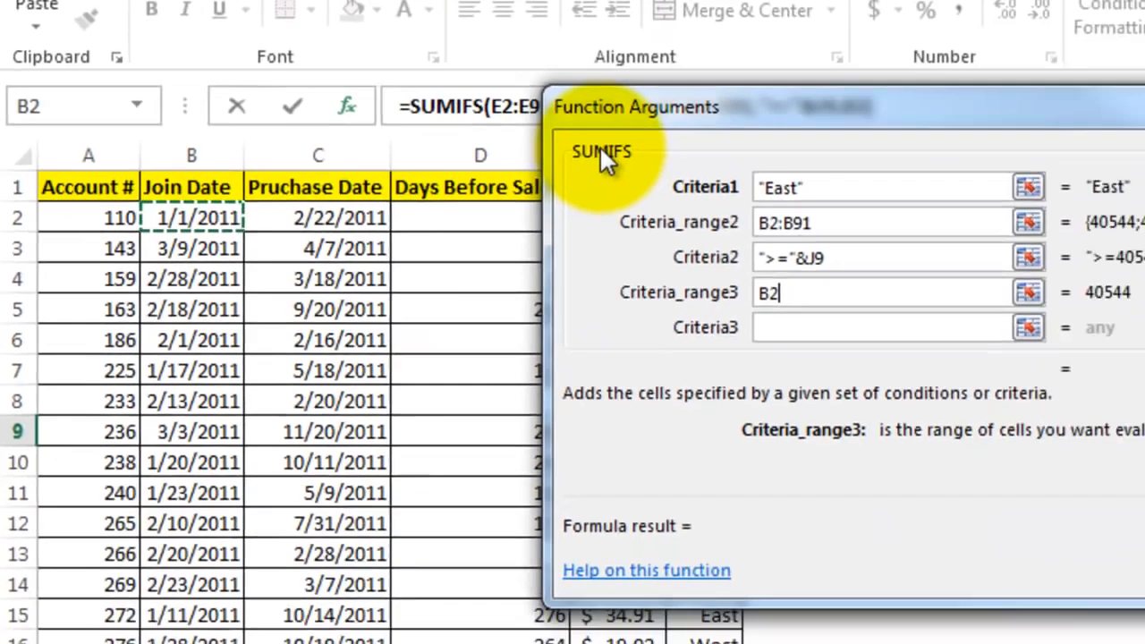
pyautogui.write(':B91')
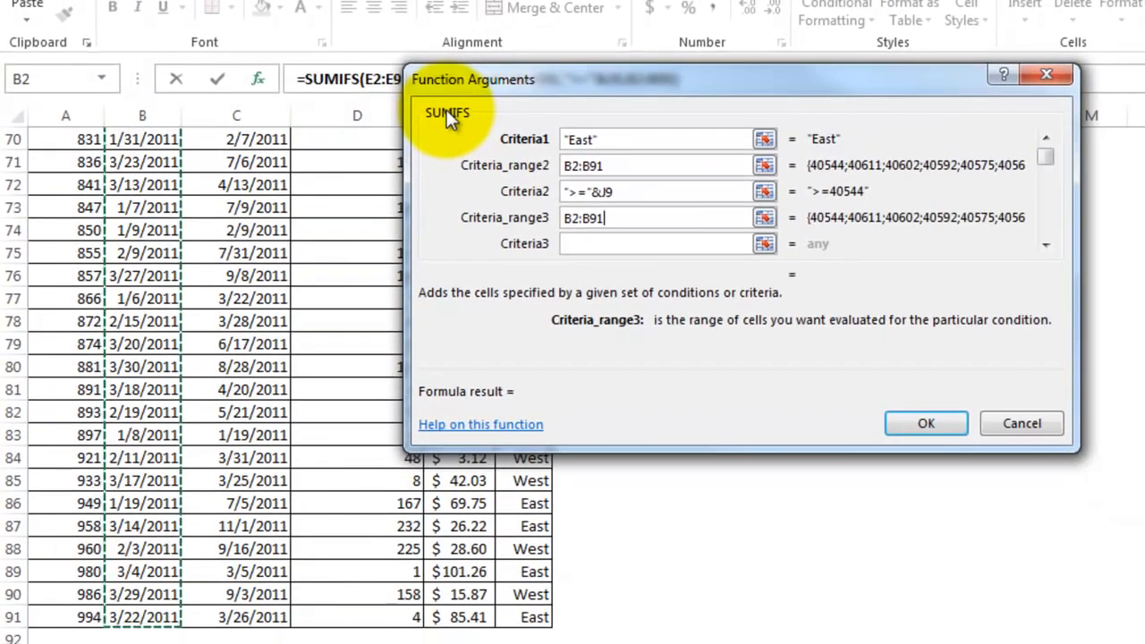
# Set the third SUMIFS criterion to "<="&K9 and complete the formula in H9
pyautogui.click(632, 240)
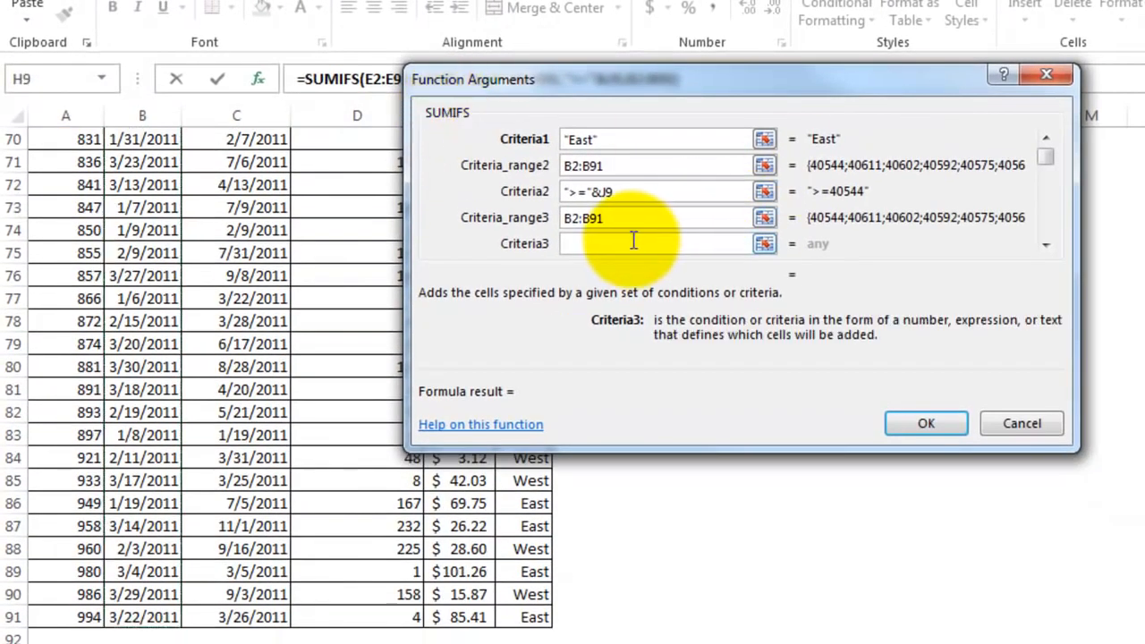
pyautogui.write('"<="')
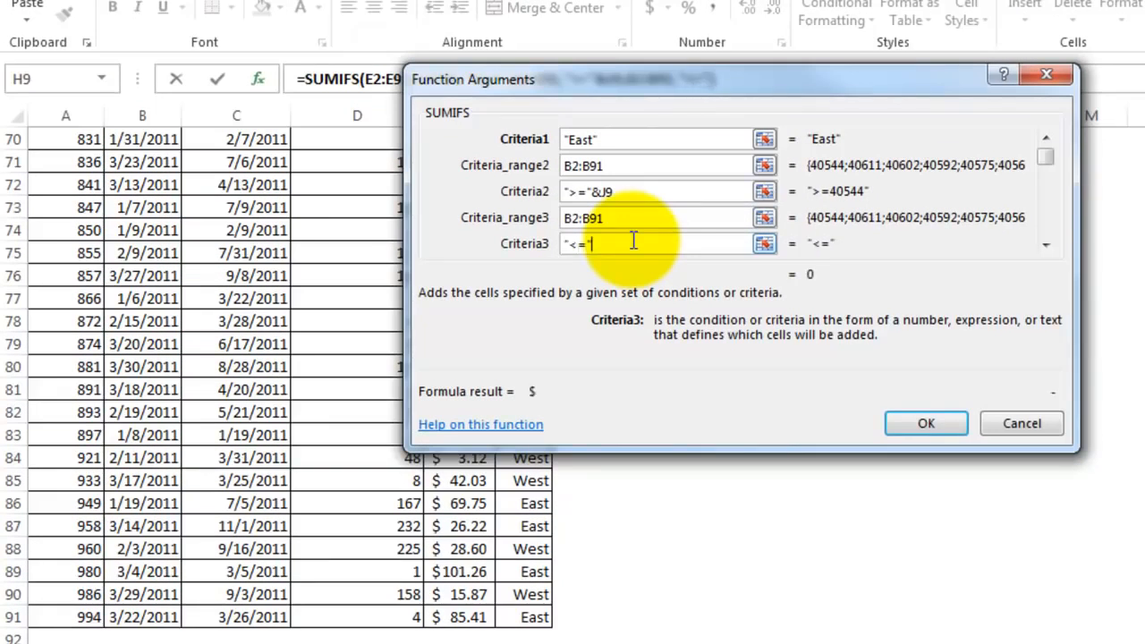
pyautogui.scroll(20, 269, 384)
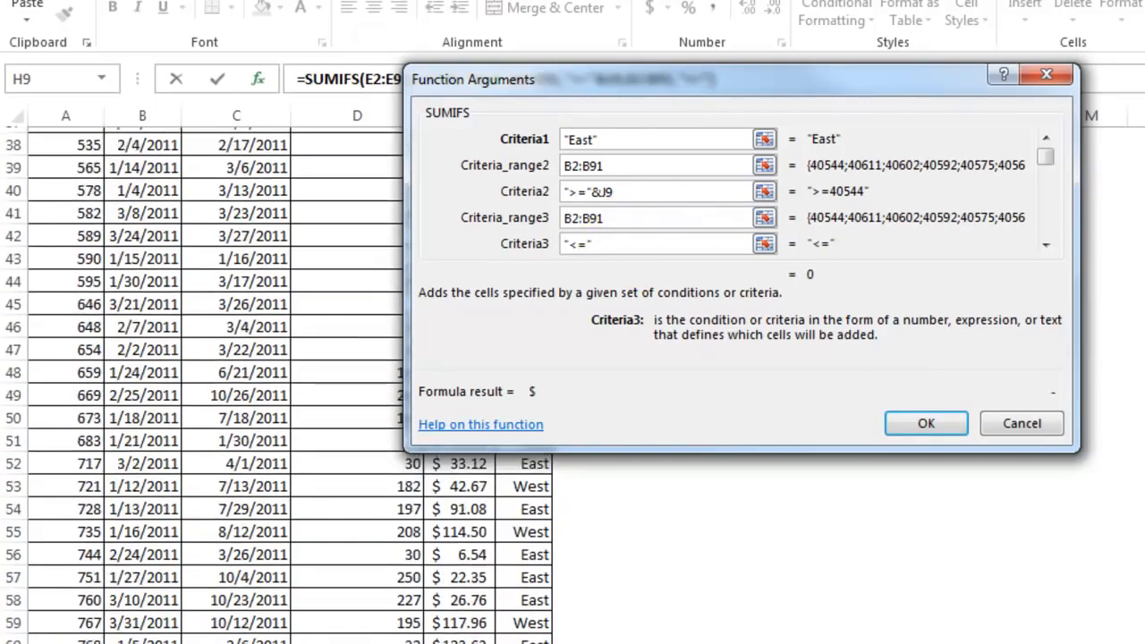
pyautogui.moveTo(912, 82); pyautogui.dragTo(683, 204)
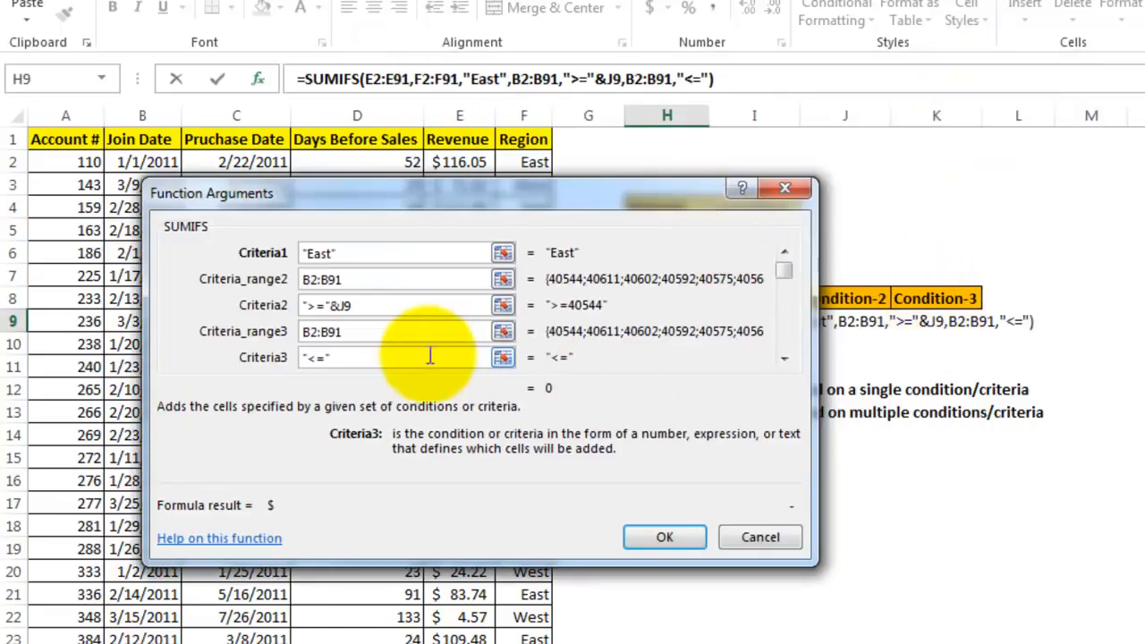
pyautogui.write('&K9')
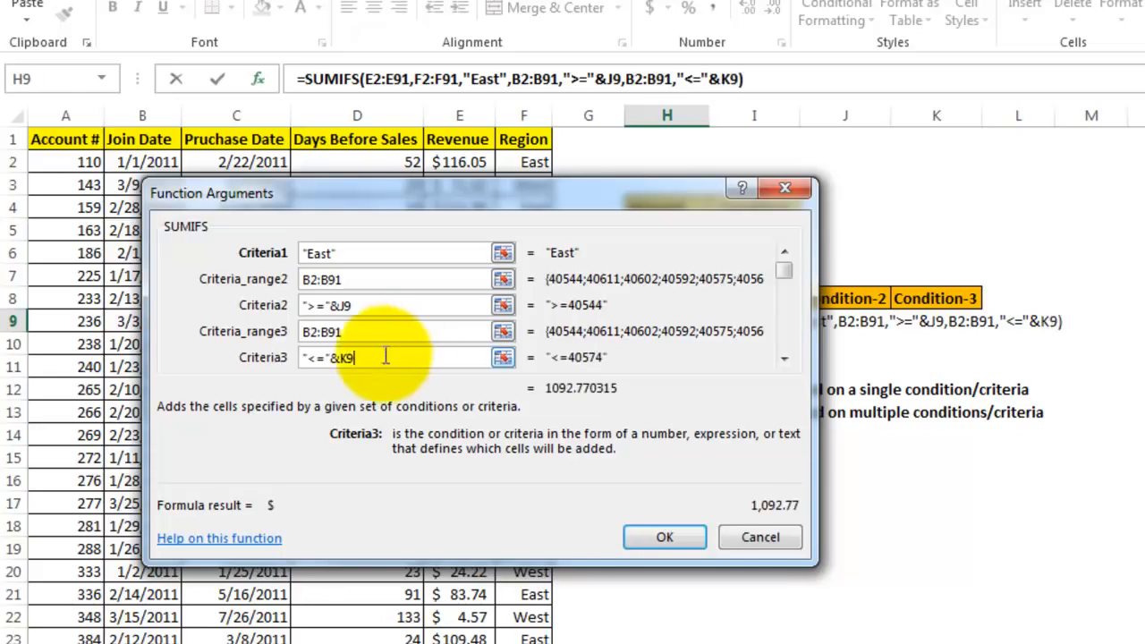
pyautogui.click(662, 539)
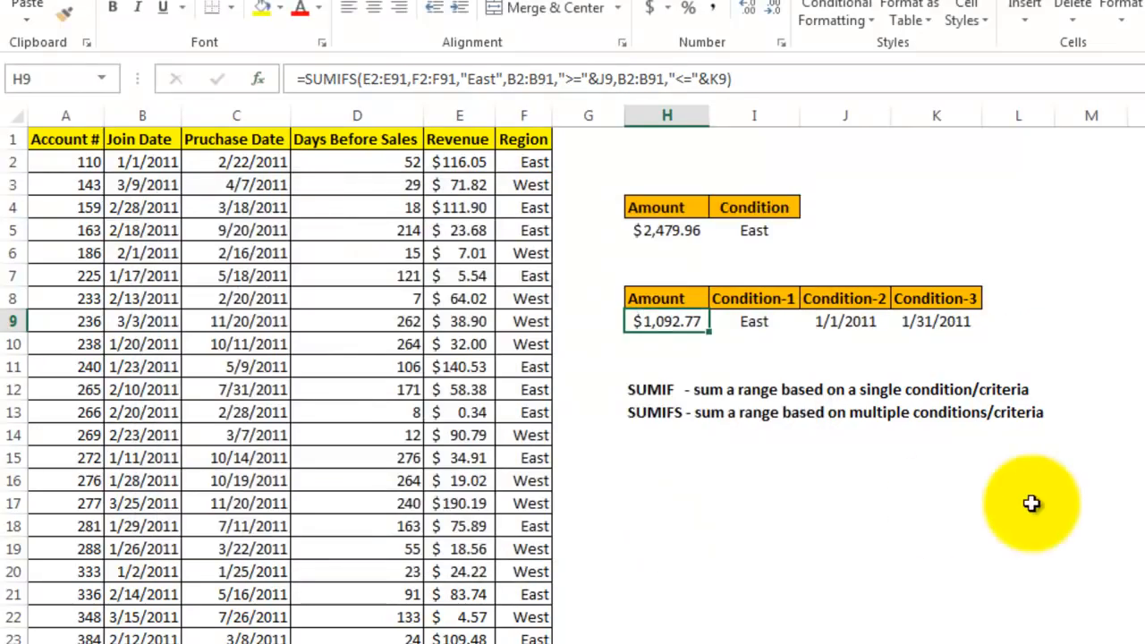
# Change the Condition-3 end date in cell K9 to 2/15/2011
pyautogui.click(1136, 456)
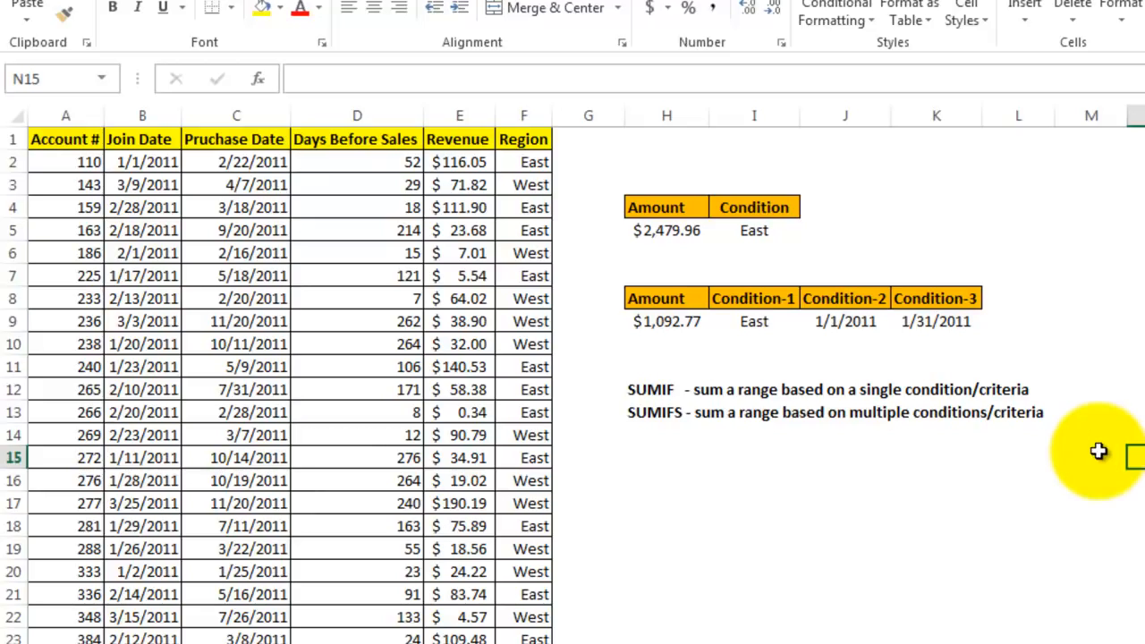
pyautogui.click(926, 321)
pyautogui.write('2/1')
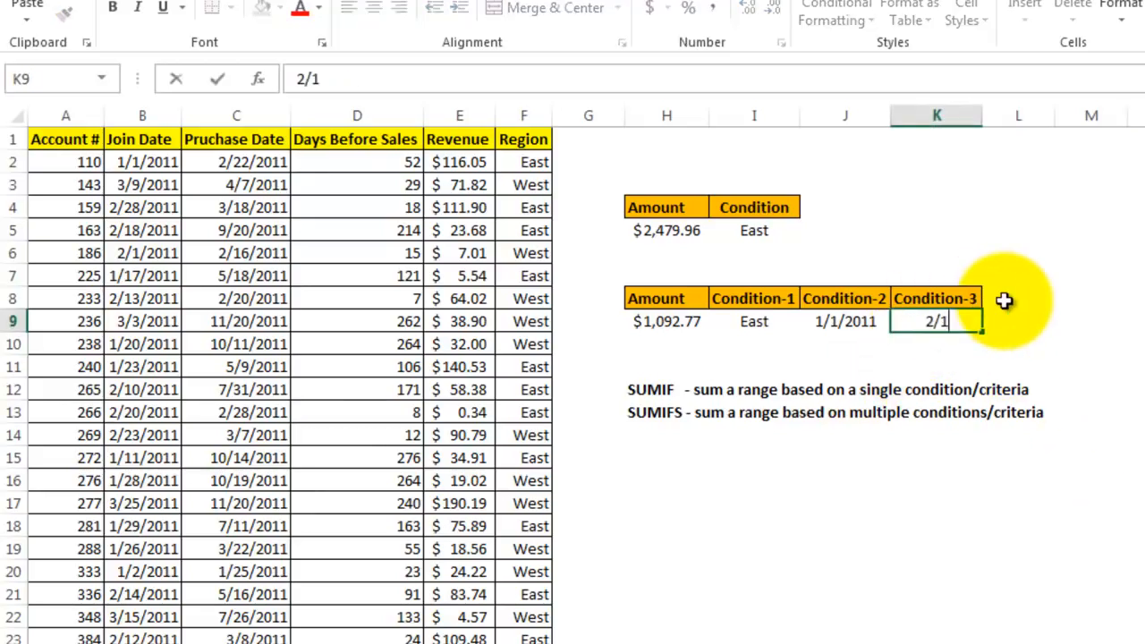
pyautogui.write('5/2011')
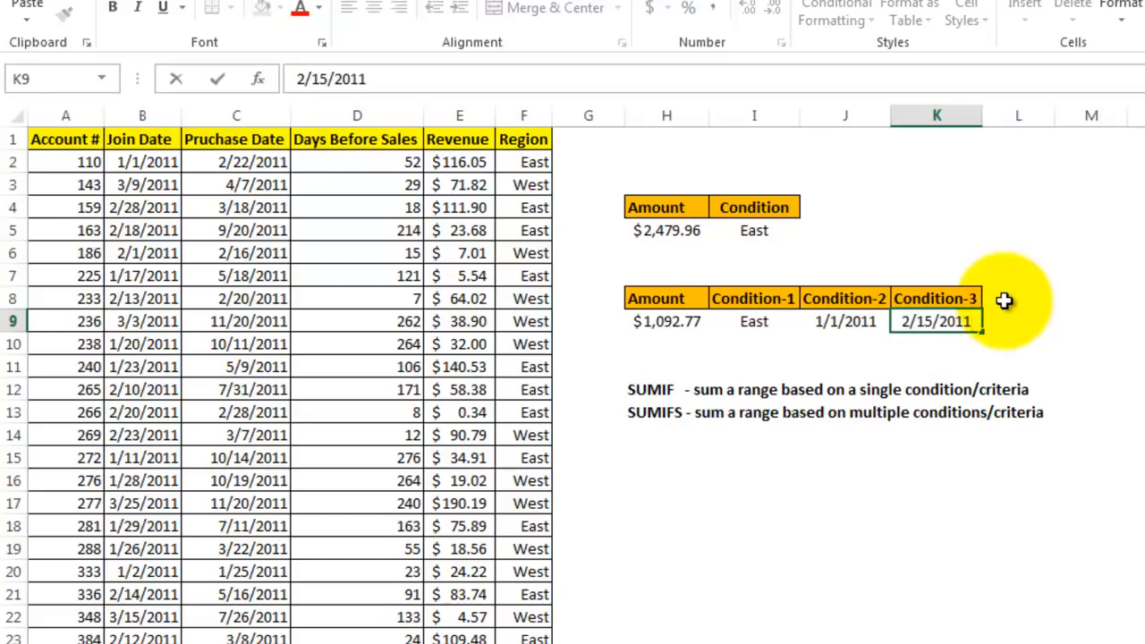
pyautogui.press('Return')
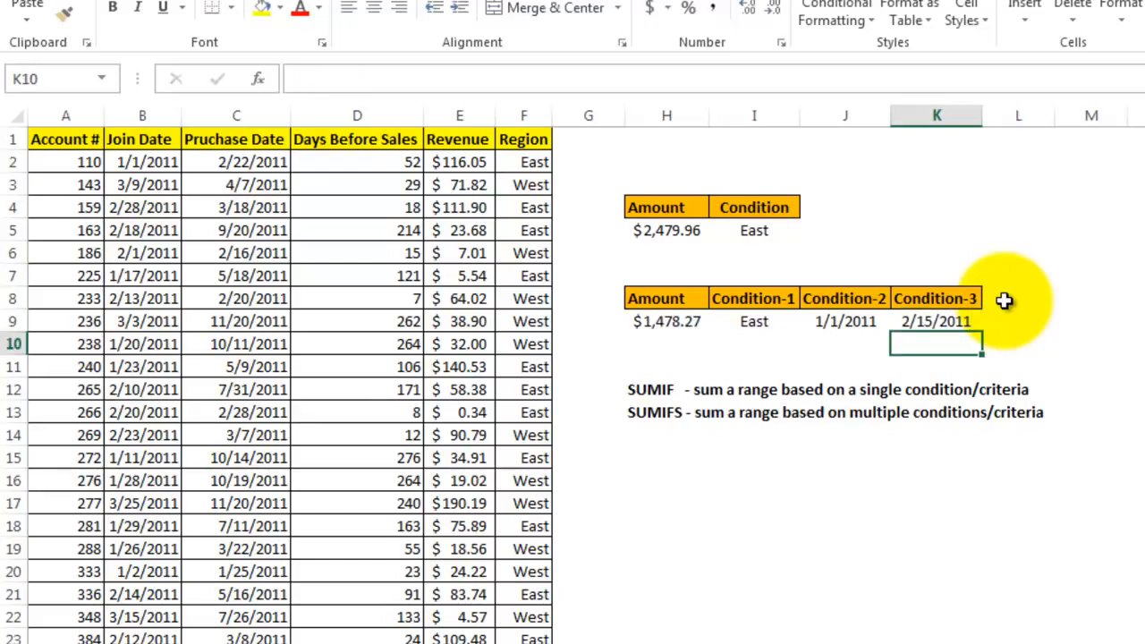